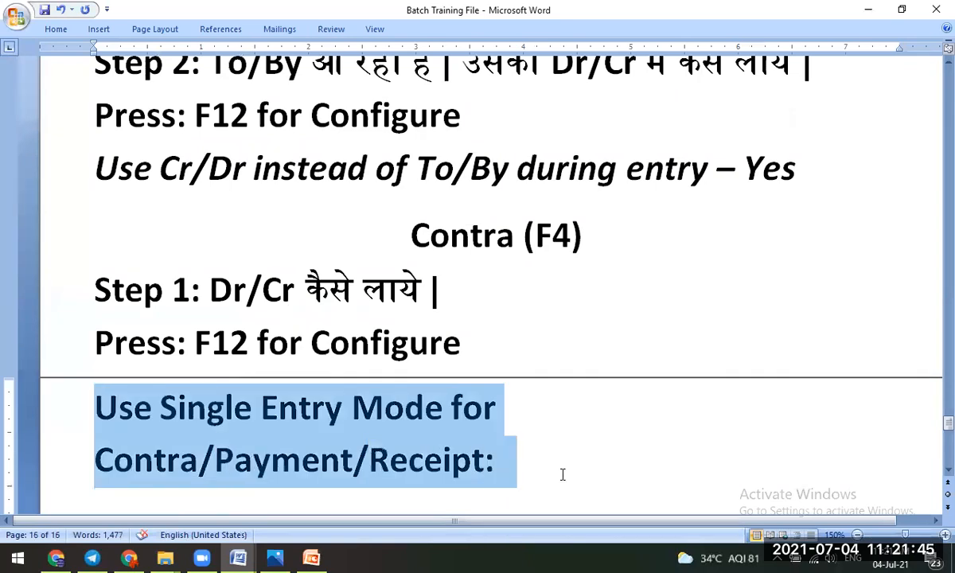
- Shrink the selected "Use Single Entry Mode for Contra/Payment/Receipt:" text by several font sizes so it fits on one line
{"action": "key", "text": "ctrl+shift+comma"}
{"action": "key", "text": "ctrl+shift+comma"}
{"action": "key", "text": "ctrl+shift+comma"}
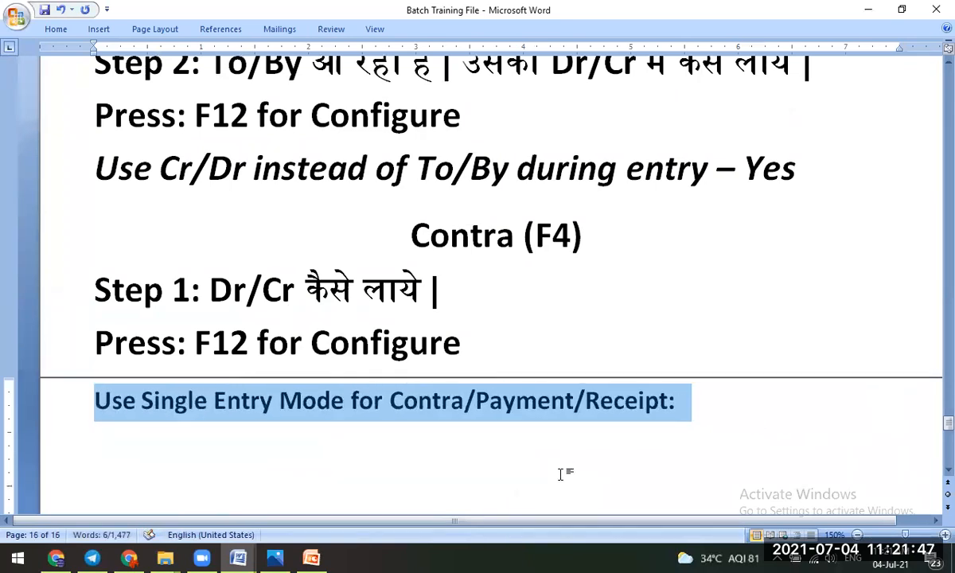
{"action": "key", "text": "ctrl+shift+comma"}
{"action": "key", "text": "Right"}
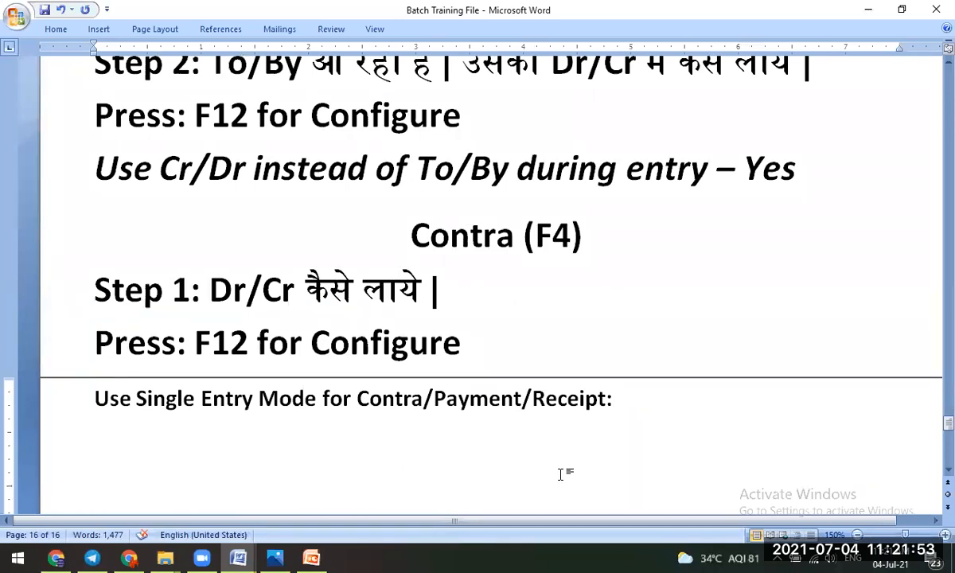
- End the Single Entry Mode line with "- No" in place of the colon and start a new line below it
{"action": "type", "text": "No"}
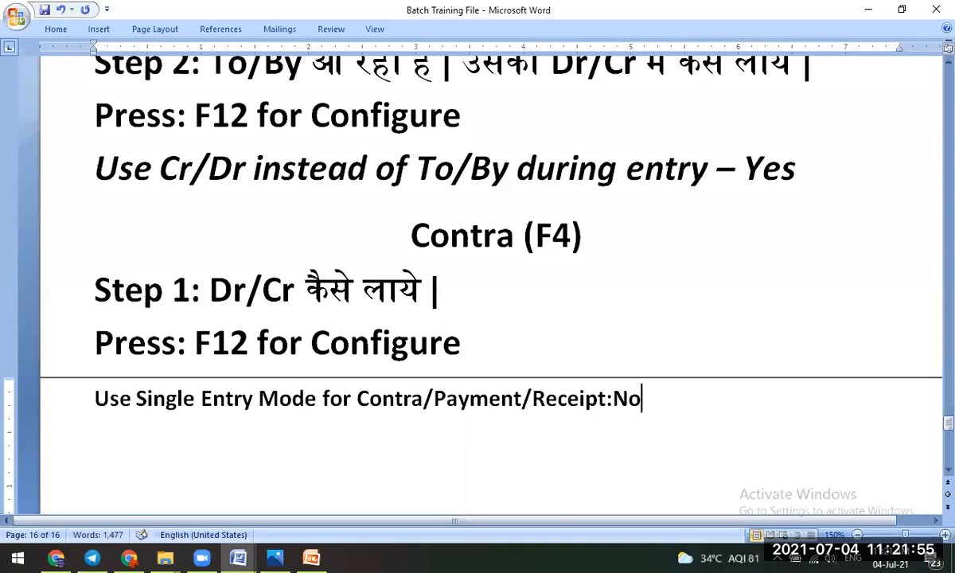
{"action": "key", "text": "Left"}
{"action": "key", "text": "Left"}
{"action": "key", "text": "BackSpace"}
{"action": "type", "text": "-"}
{"action": "key", "text": "Right"}
{"action": "key", "text": "Right"}
{"action": "key", "text": "Right"}
{"action": "key", "text": "Return"}
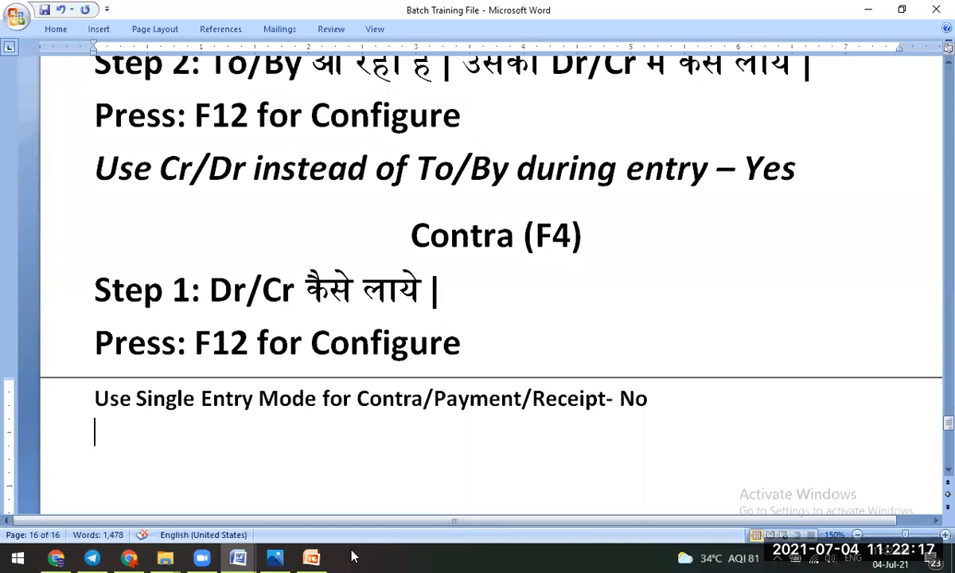
- Review the Step 7 Voucher Activity notes, highlighting the "Sales (F8) & Purchase (F9)" and "Contra (F4)" headings
{"action": "scroll", "coordinate": [320, 386], "scroll_direction": "down", "scroll_amount": 3, "text": "ctrl"}
{"action": "scroll", "coordinate": [319, 388], "scroll_direction": "down", "scroll_amount": 2, "text": "ctrl"}
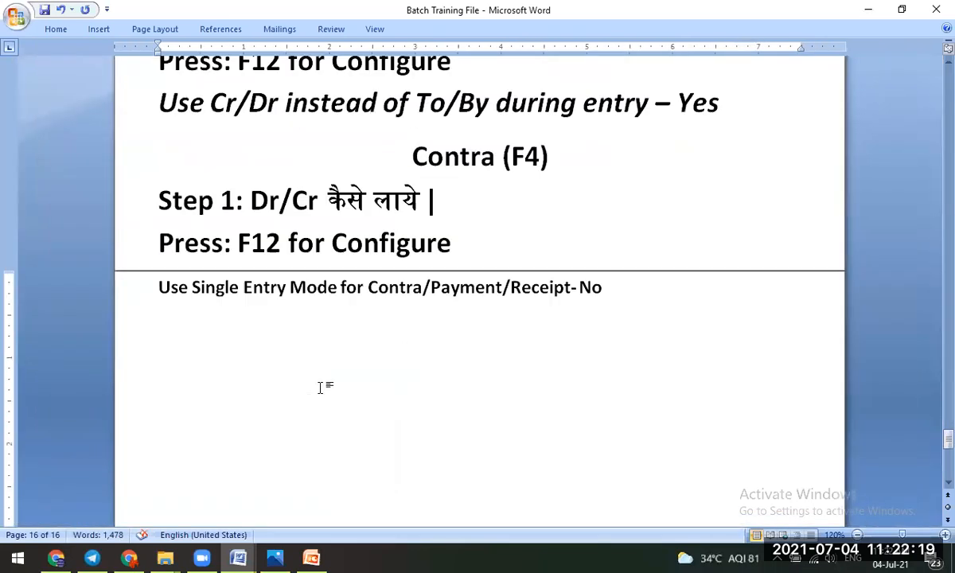
{"action": "scroll", "coordinate": [320, 387], "scroll_direction": "up", "scroll_amount": 5}
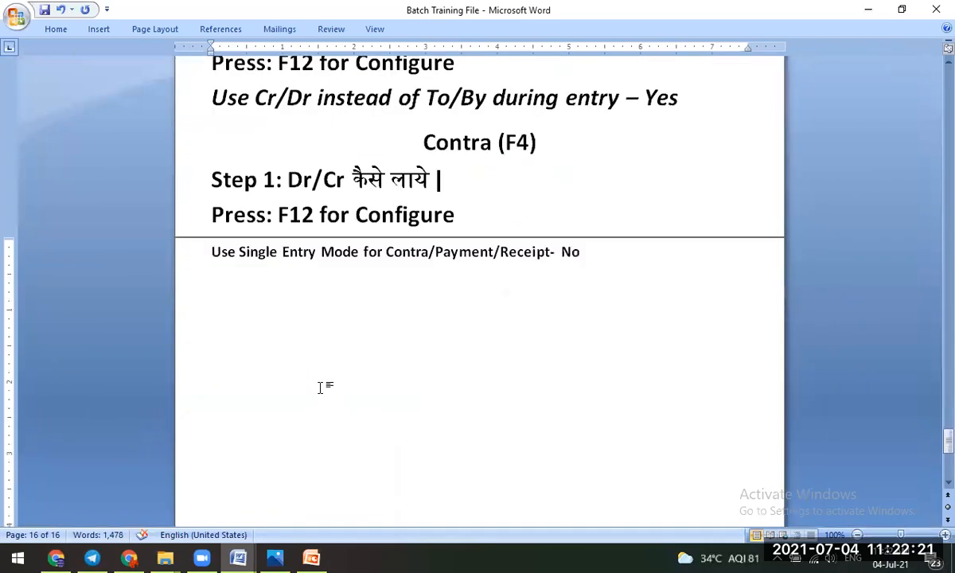
{"action": "scroll", "coordinate": [323, 387], "scroll_direction": "down", "scroll_amount": 1}
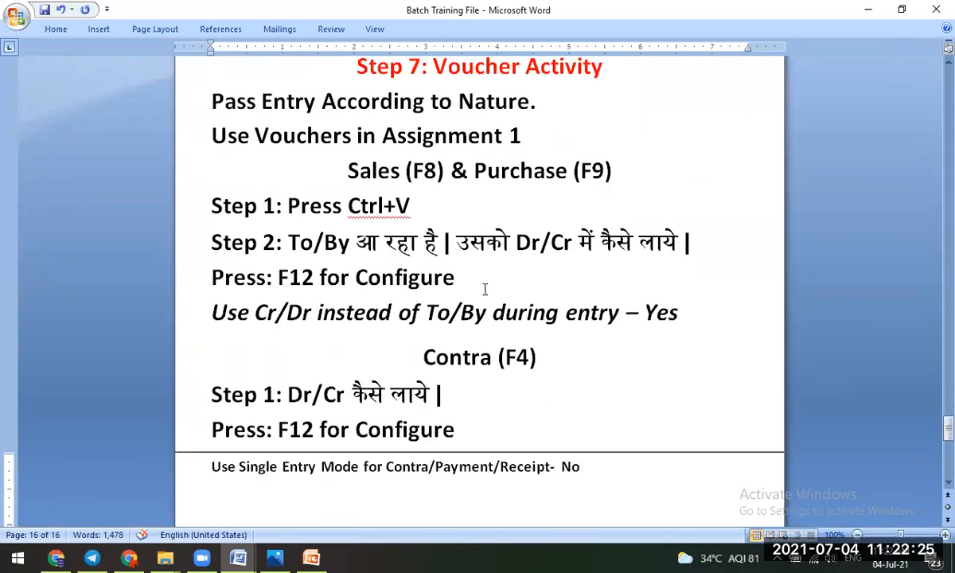
{"action": "left_click_drag", "start_coordinate": [346, 174], "coordinate": [614, 163]}
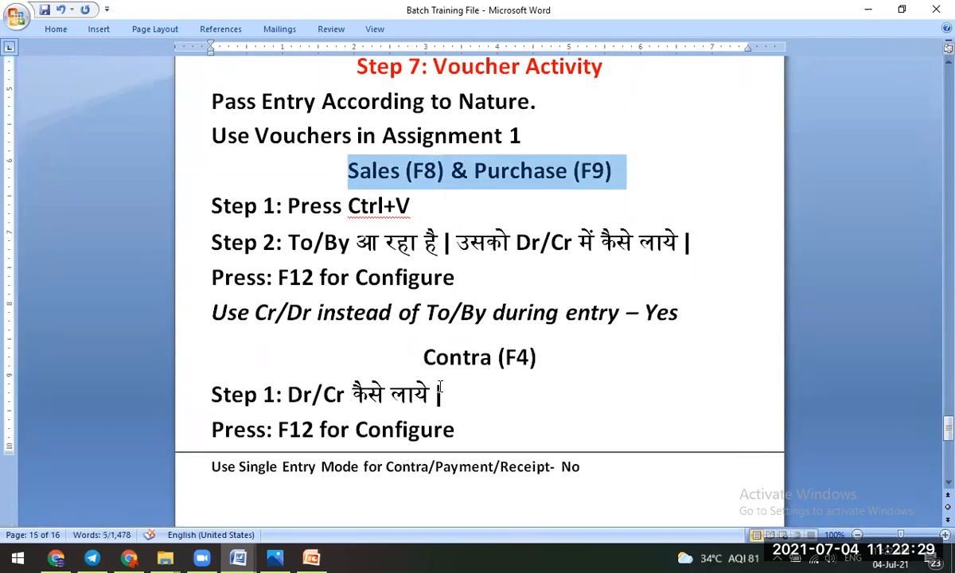
{"action": "left_click", "coordinate": [425, 355]}
{"action": "left_click_drag", "start_coordinate": [426, 355], "coordinate": [572, 354]}
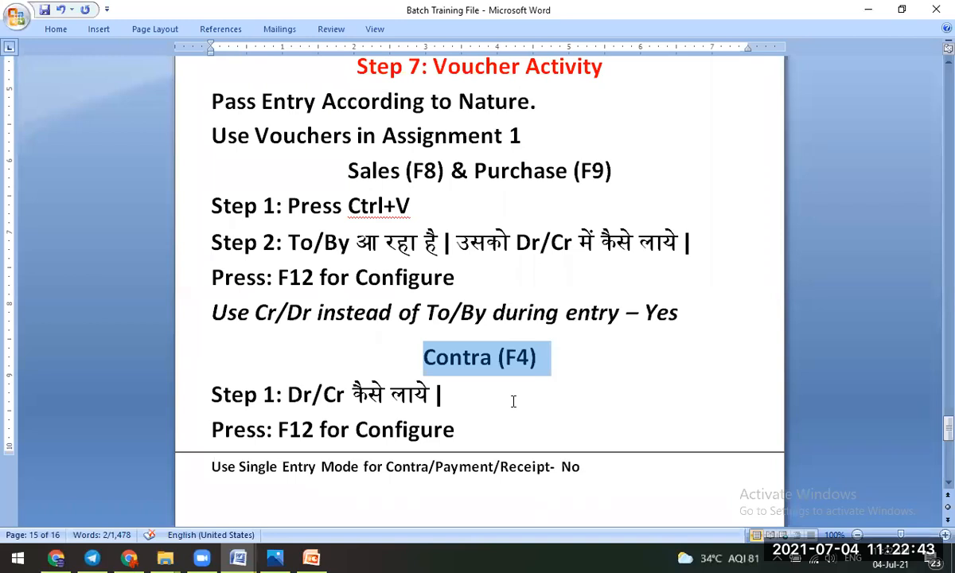
- Switch to the desktop, launch Tally.ERP 9 and start it in Educational Mode
{"action": "key", "text": "super+d"}
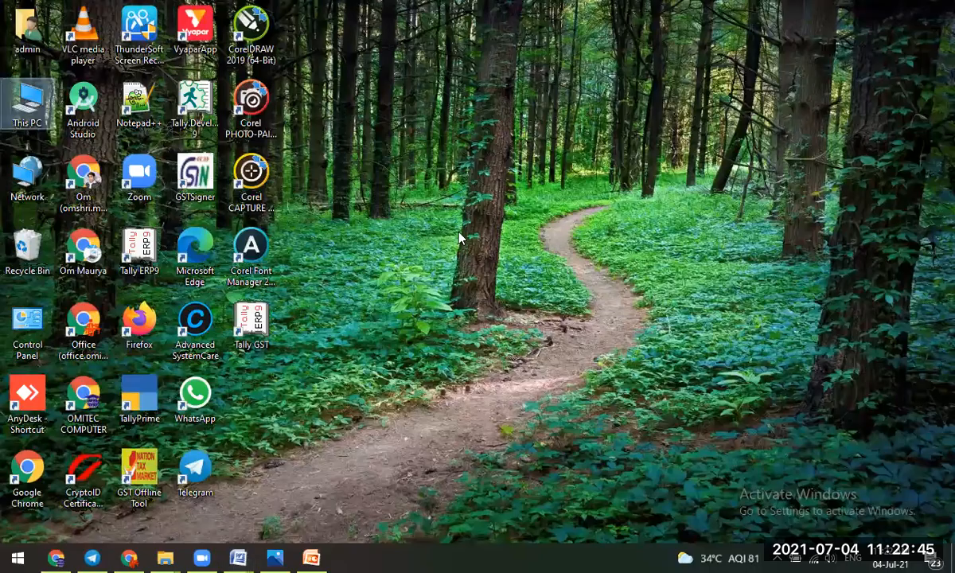
{"action": "left_click_drag", "start_coordinate": [255, 322], "coordinate": [481, 248]}
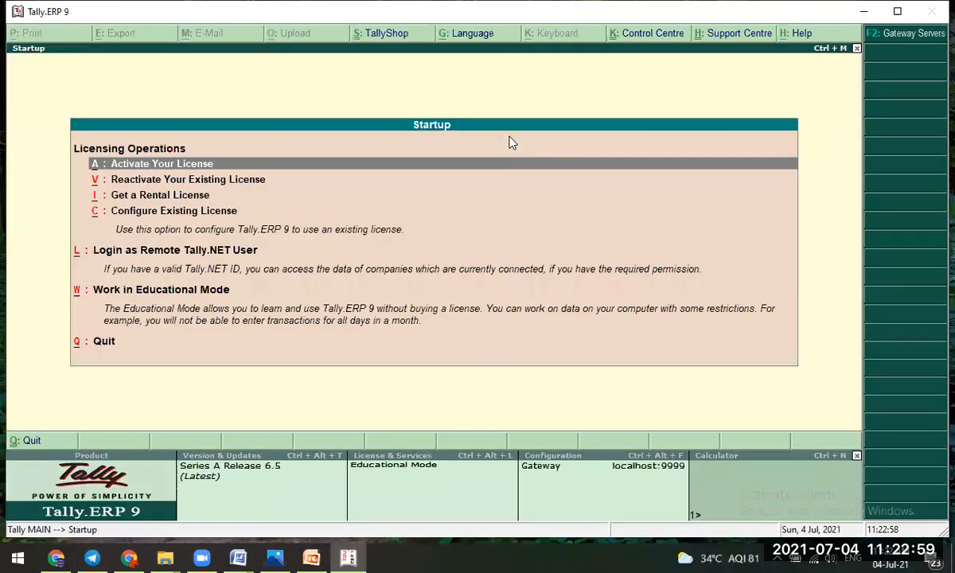
{"action": "key", "text": "Down"}
{"action": "key", "text": "Down"}
{"action": "key", "text": "Down"}
{"action": "key", "text": "Up"}
{"action": "key", "text": "Down"}
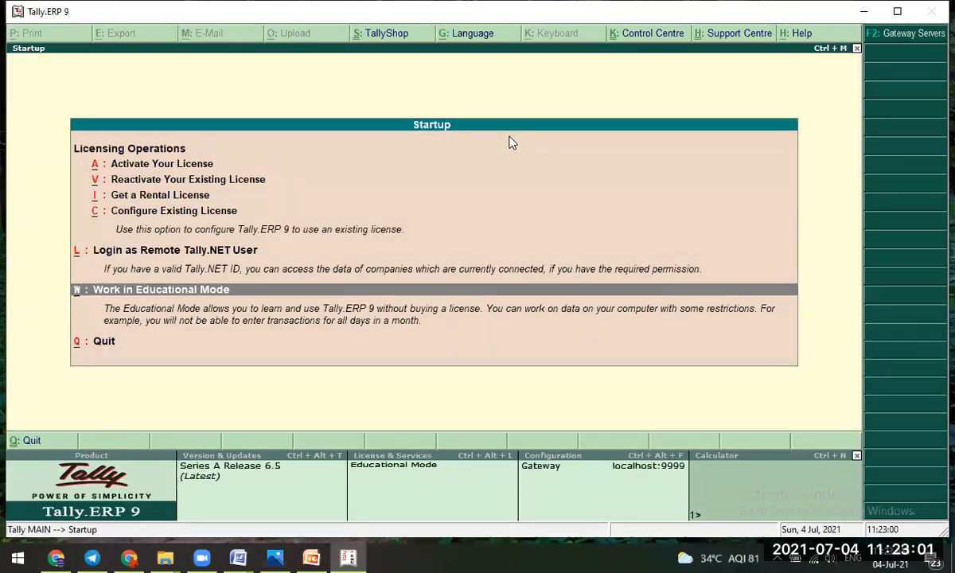
{"action": "key", "text": "Return"}
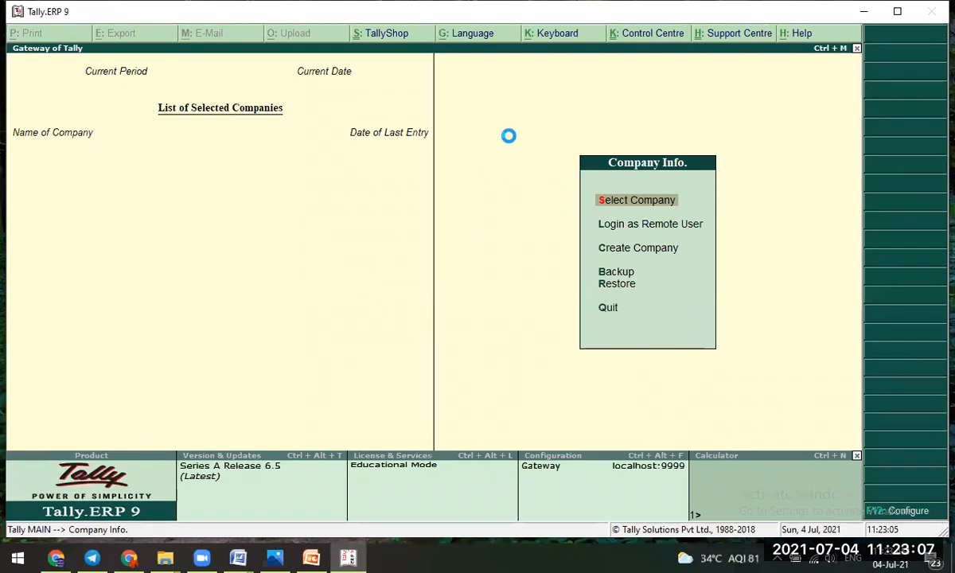
- Load the company "03Jul21 Assignment 01" from the list of companies
{"action": "key", "text": "Down"}
{"action": "key", "text": "Down"}
{"action": "key", "text": "Down"}
{"action": "key", "text": "Down"}
{"action": "key", "text": "Down"}
{"action": "key", "text": "Down"}
{"action": "key", "text": "Down"}
{"action": "key", "text": "Down"}
{"action": "key", "text": "Down"}
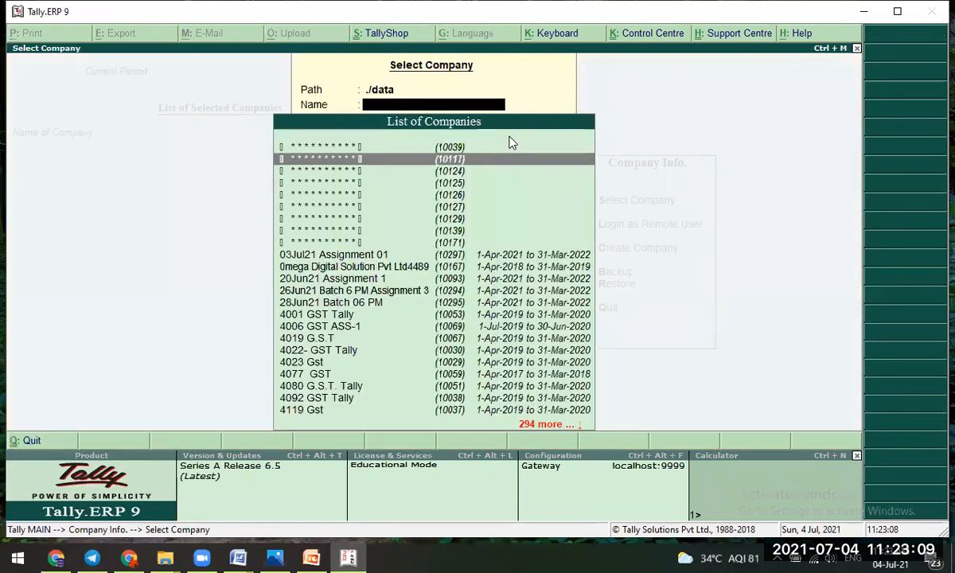
{"action": "key", "text": "Return"}
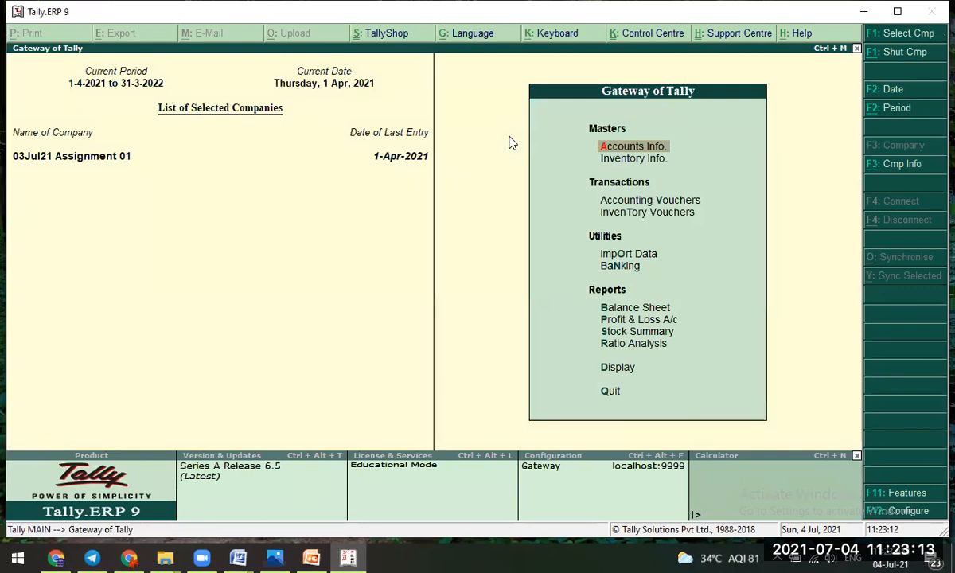
- Open Accounting Vouchers and change the voucher type to Sales
{"action": "key", "text": "Down"}
{"action": "key", "text": "Down"}
{"action": "key", "text": "Down"}
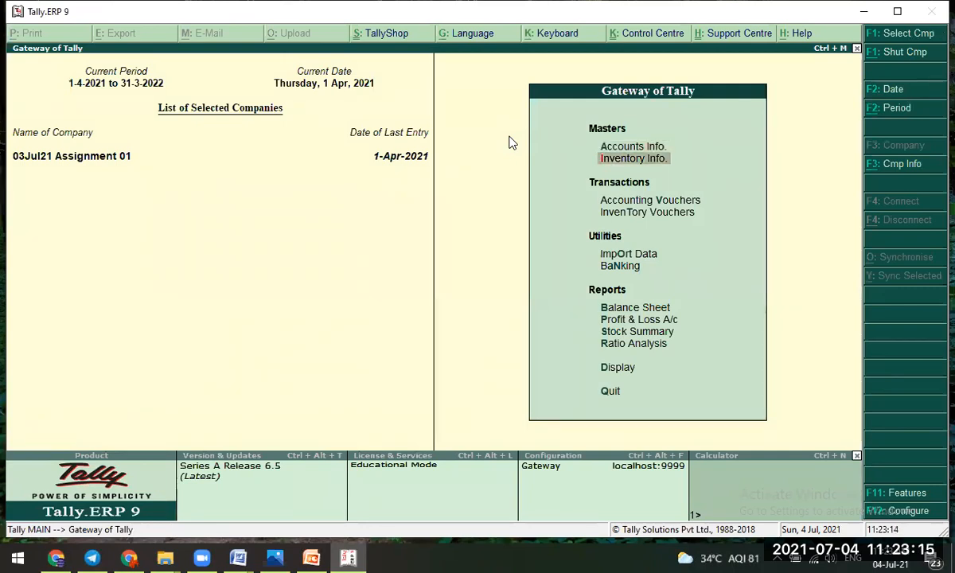
{"action": "key", "text": "Up"}
{"action": "key", "text": "Return"}
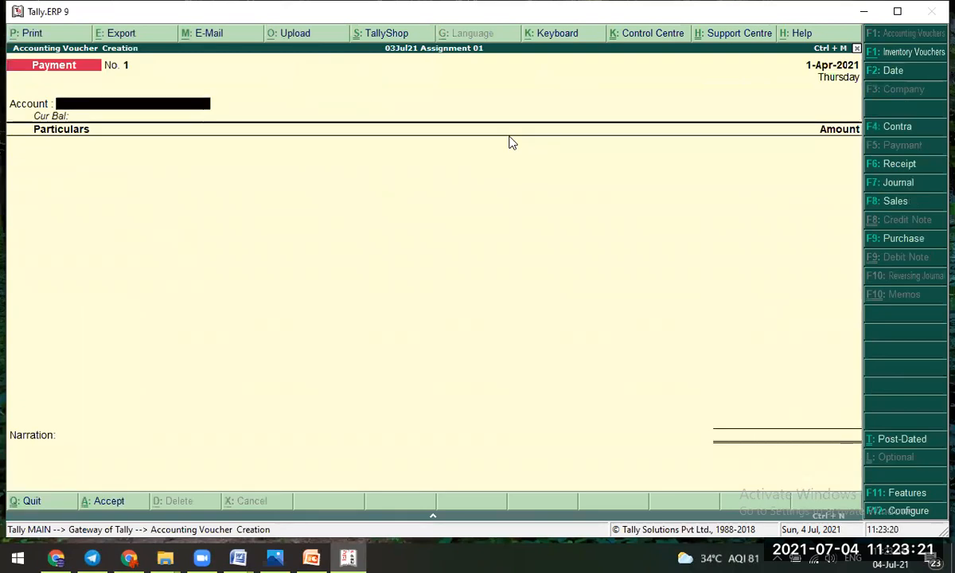
{"action": "key", "text": "F8"}
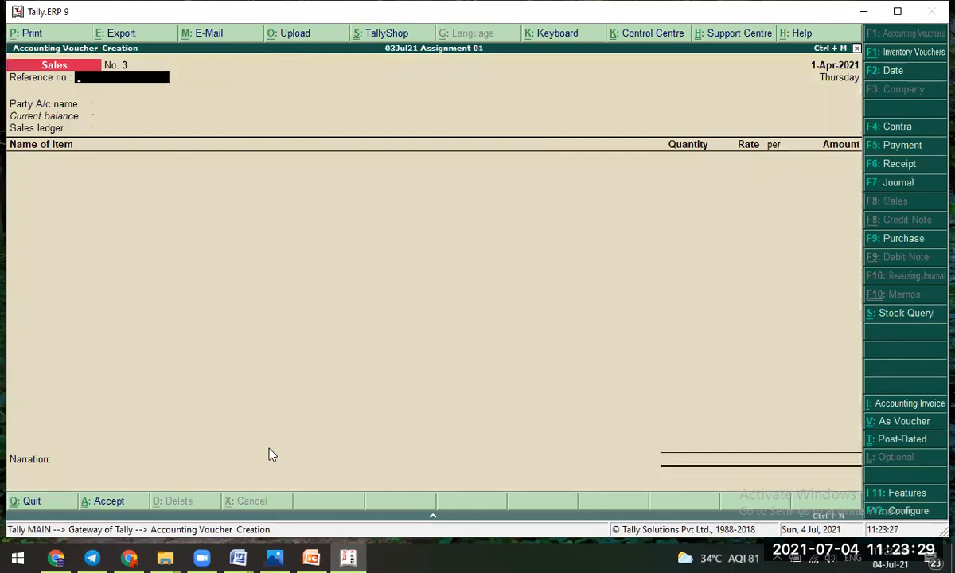
- Place an on-screen text annotation reading "Invoice Format" over the blank area of the Sales voucher
{"action": "left_click", "coordinate": [309, 221]}
{"action": "type", "text": "Invo"}
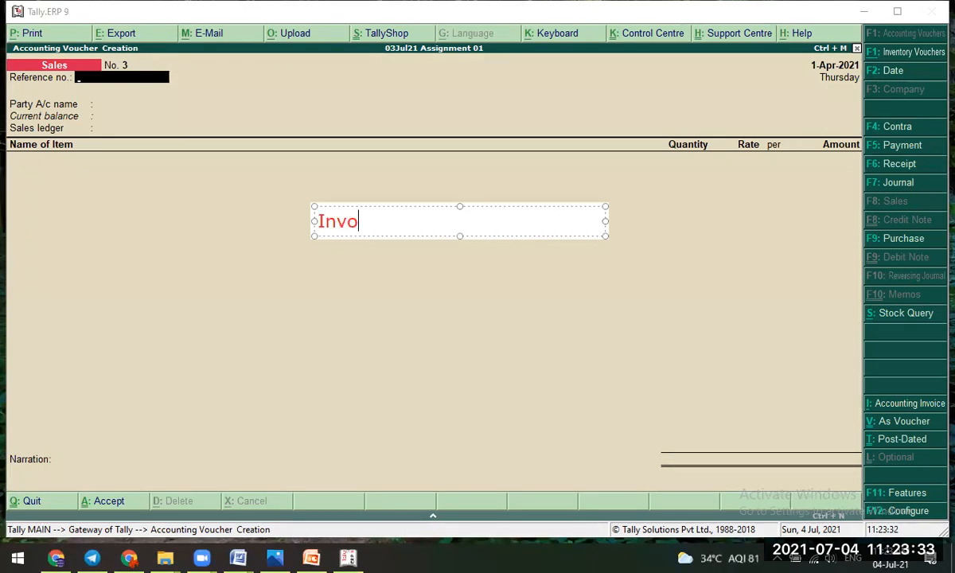
{"action": "type", "text": "ice Fo"}
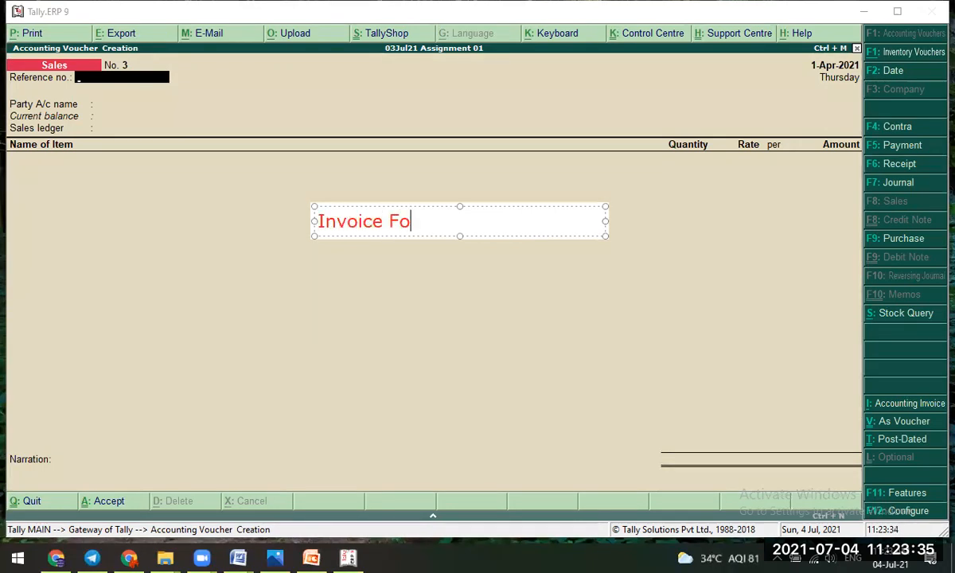
{"action": "type", "text": "rmat"}
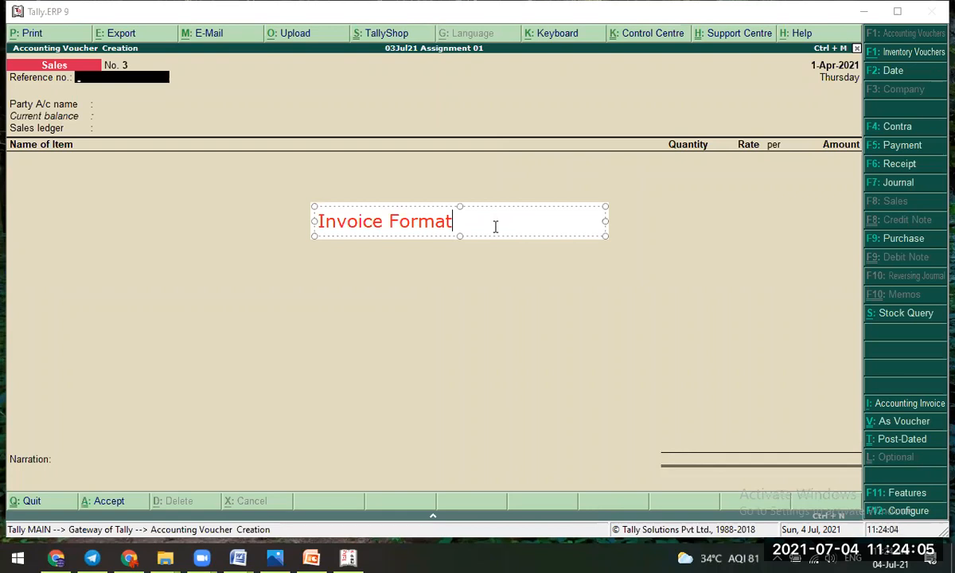
- Extend the annotation on a second line with "se Voucher Format me jane ke liye Press Ctrl+V"
{"action": "key", "text": "Return"}
{"action": "type", "text": "se V"}
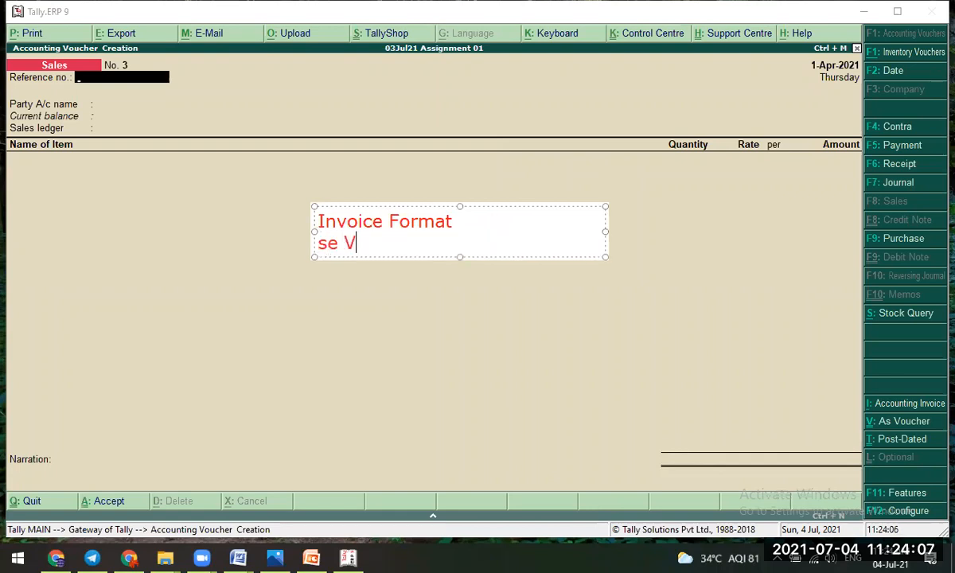
{"action": "type", "text": "oucher F"}
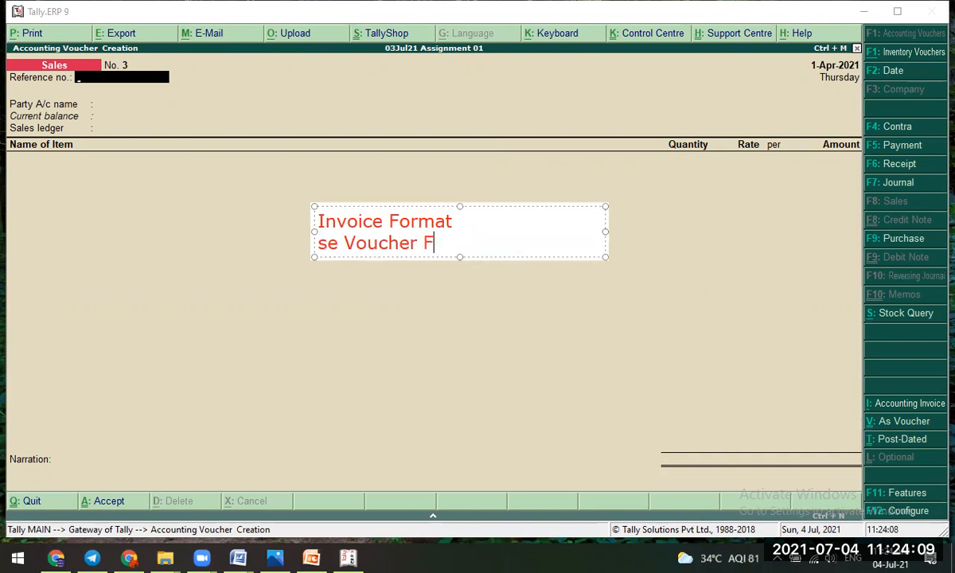
{"action": "type", "text": "ormat me jane ke liye"}
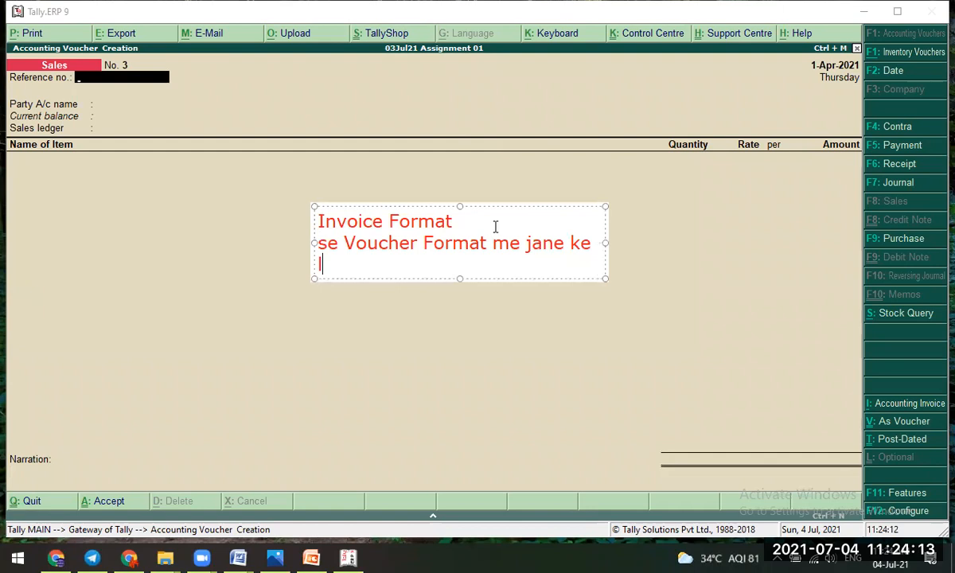
{"action": "type", "text": " Ptres"}
{"action": "key", "text": "BackSpace"}
{"action": "key", "text": "BackSpace"}
{"action": "key", "text": "BackSpace"}
{"action": "key", "text": "BackSpace"}
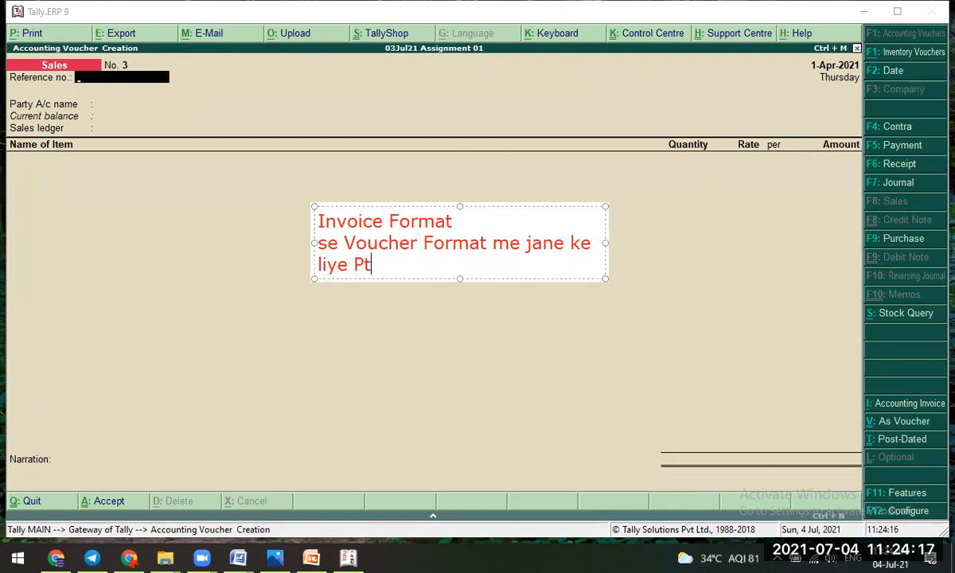
{"action": "type", "text": "ress C"}
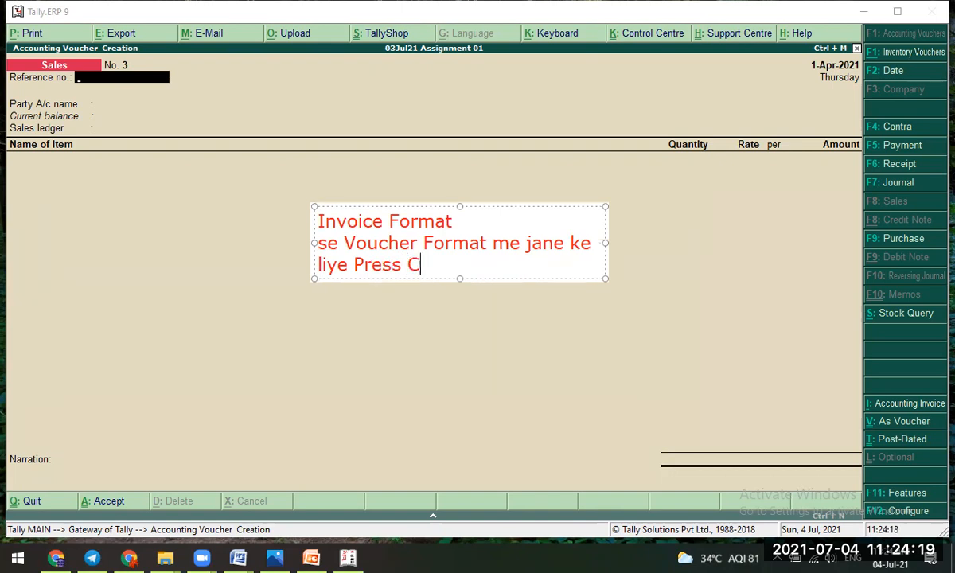
{"action": "type", "text": "trl+V"}
- Highlight the "Ctrl+V" text at the end of the annotation to point it out
{"action": "key", "text": "Left"}
{"action": "key", "text": "Left"}
{"action": "key", "text": "Left"}
{"action": "key", "text": "Left"}
{"action": "key", "text": "Left"}
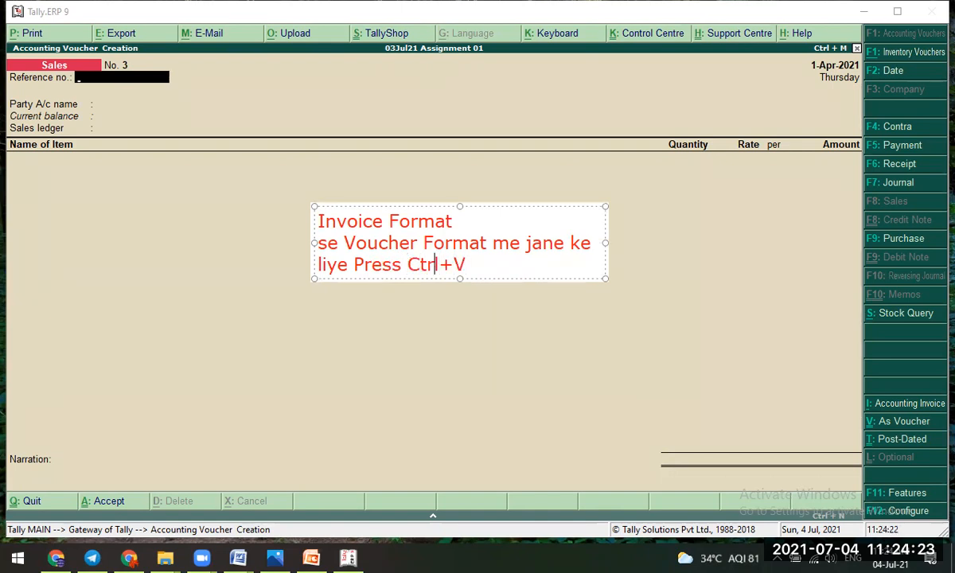
{"action": "key", "text": "shift+End"}
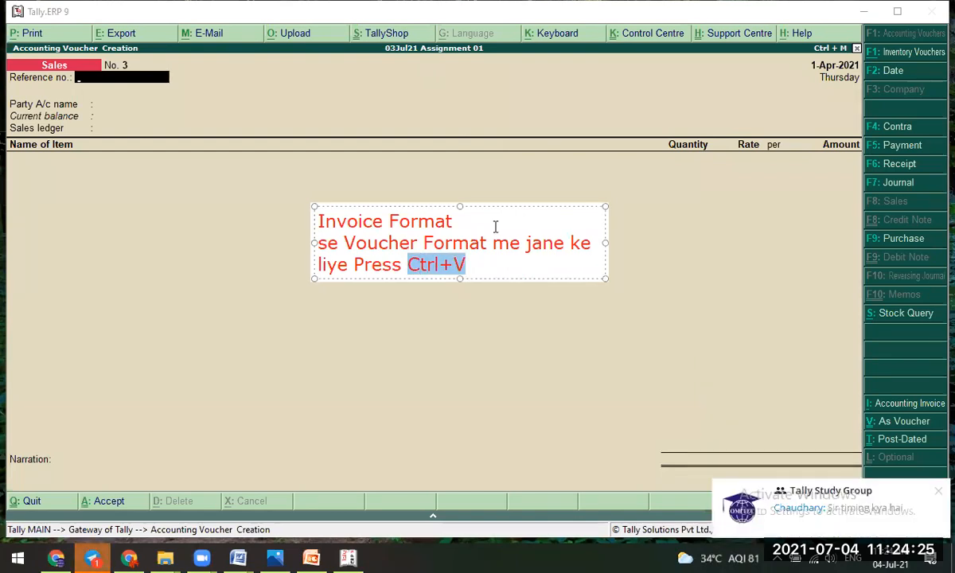
{"action": "key", "text": "Right"}
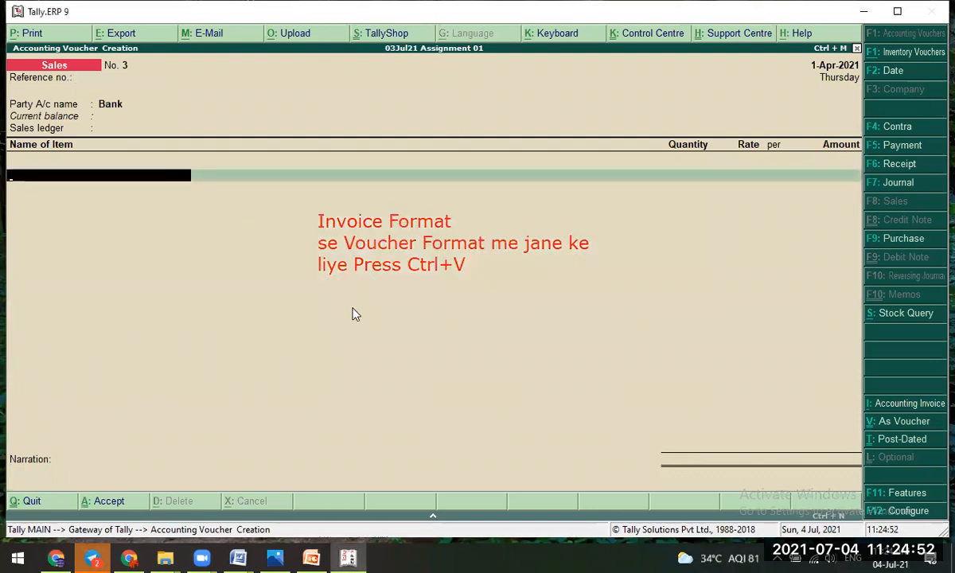
- Toggle the Sales entry between invoice and voucher format several times, leaving it in voucher format
{"action": "key", "text": "ctrl+v"}
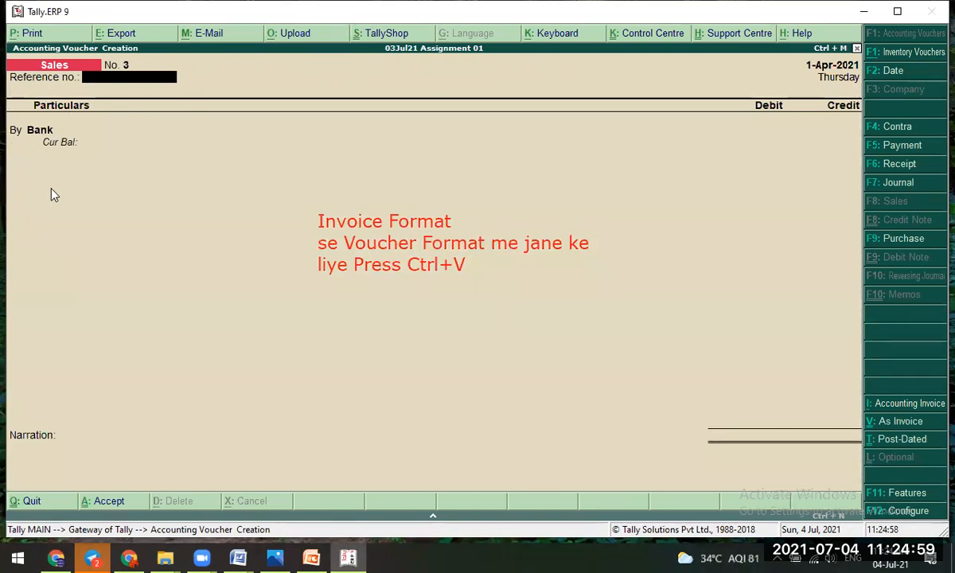
{"action": "key", "text": "ctrl+v"}
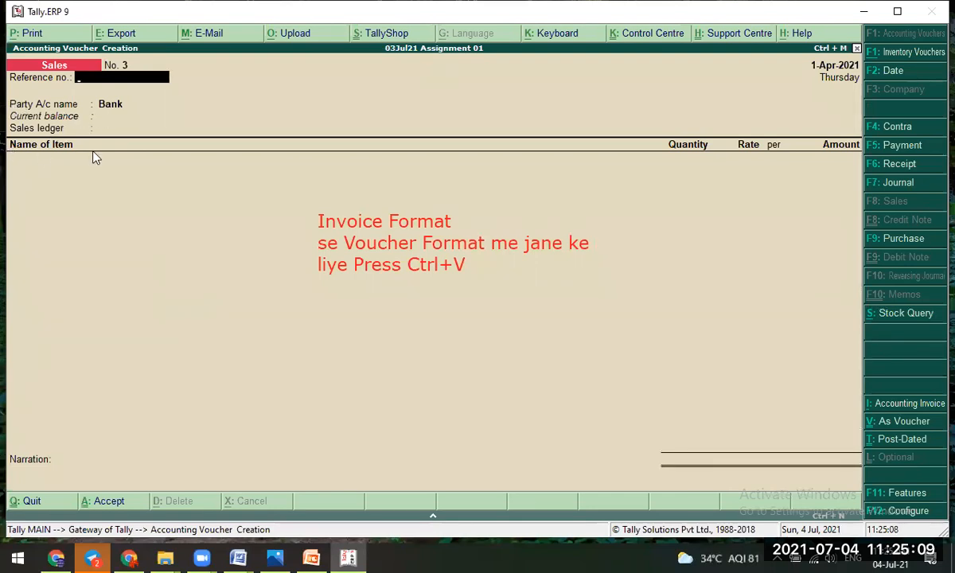
{"action": "key", "text": "ctrl+v"}
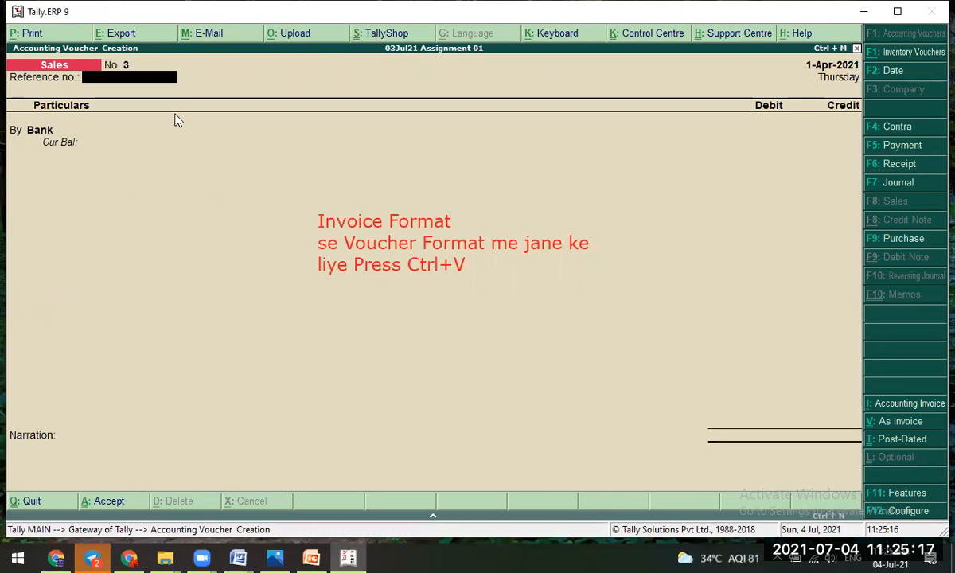
{"action": "key", "text": "ctrl+v"}
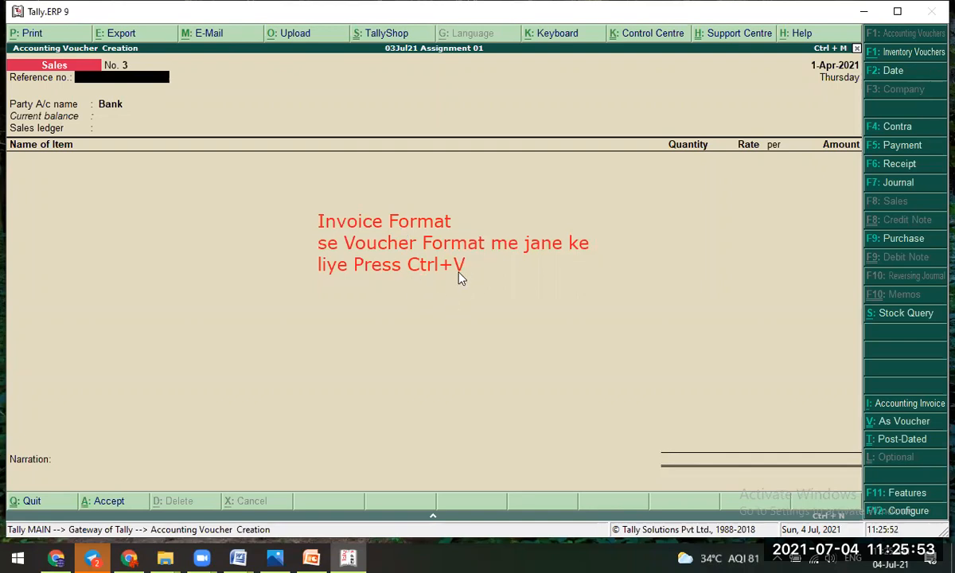
{"action": "key", "text": "ctrl+v"}
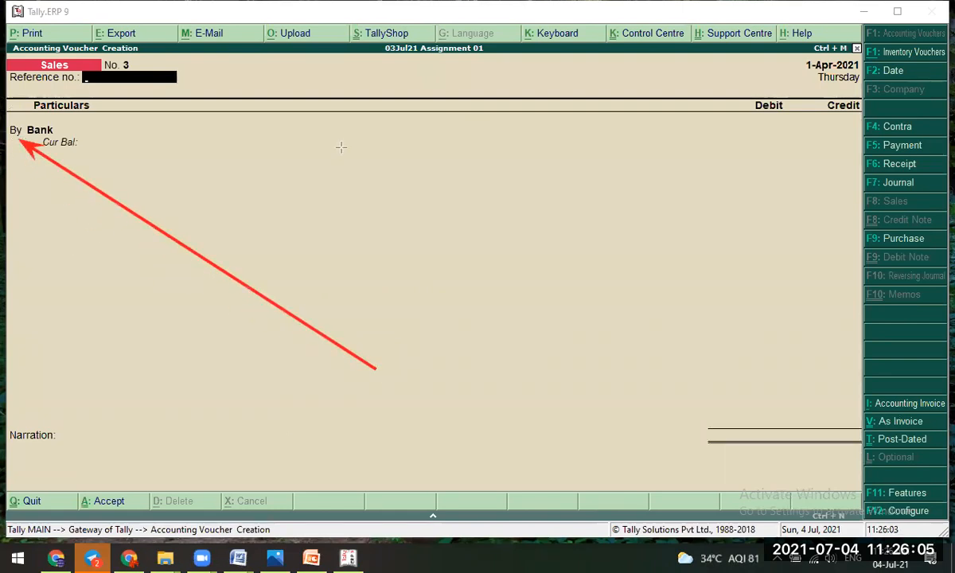
- Switch to the Batch Training File in Word and extend the Sales & Purchase Step 1 line with "for Switch Format"
{"action": "mouse_move", "coordinate": [238, 557]}
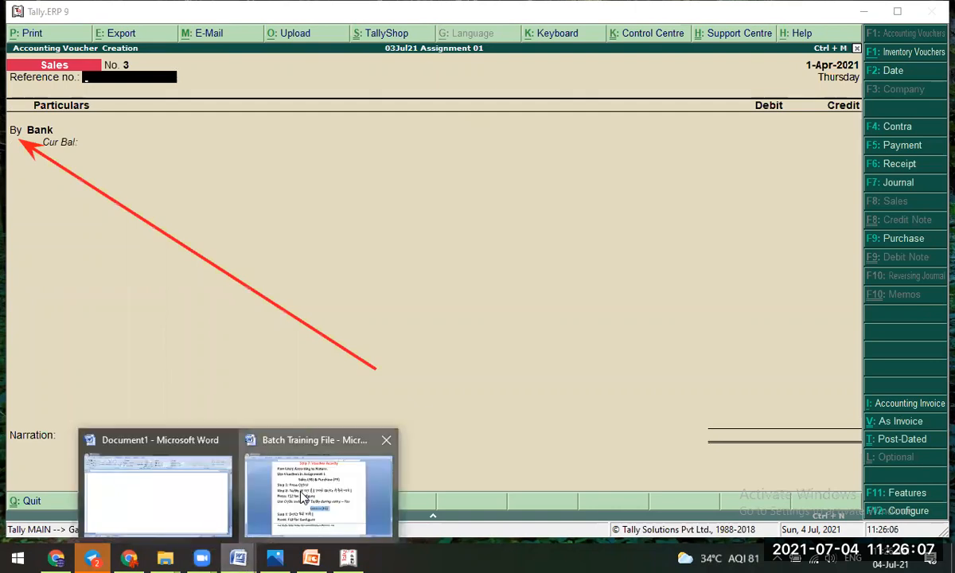
{"action": "left_click", "coordinate": [310, 477]}
{"action": "left_click", "coordinate": [433, 208]}
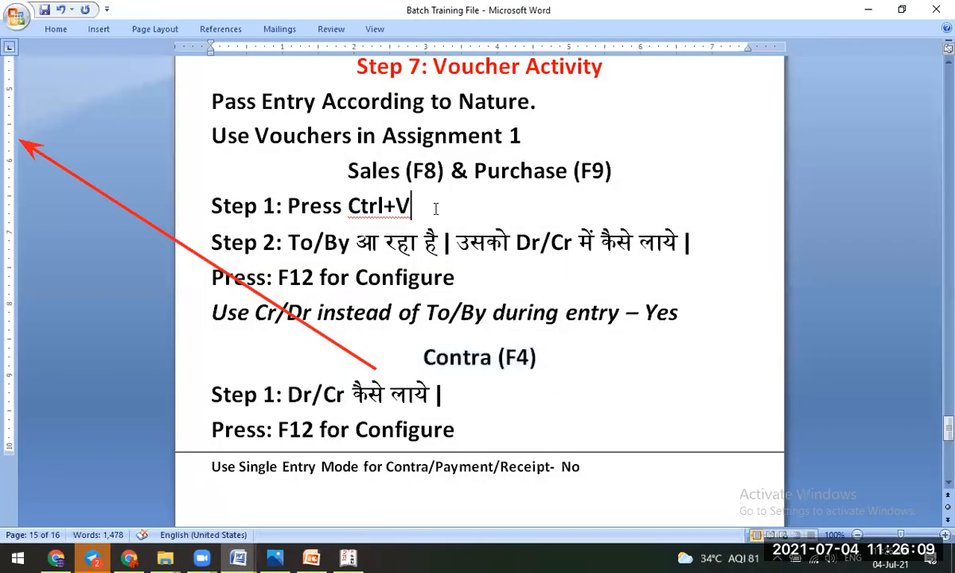
{"action": "type", "text": "for Conve"}
{"action": "key", "text": "BackSpace"}
{"action": "key", "text": "BackSpace"}
{"action": "key", "text": "BackSpace"}
{"action": "key", "text": "BackSpace"}
{"action": "key", "text": "BackSpace"}
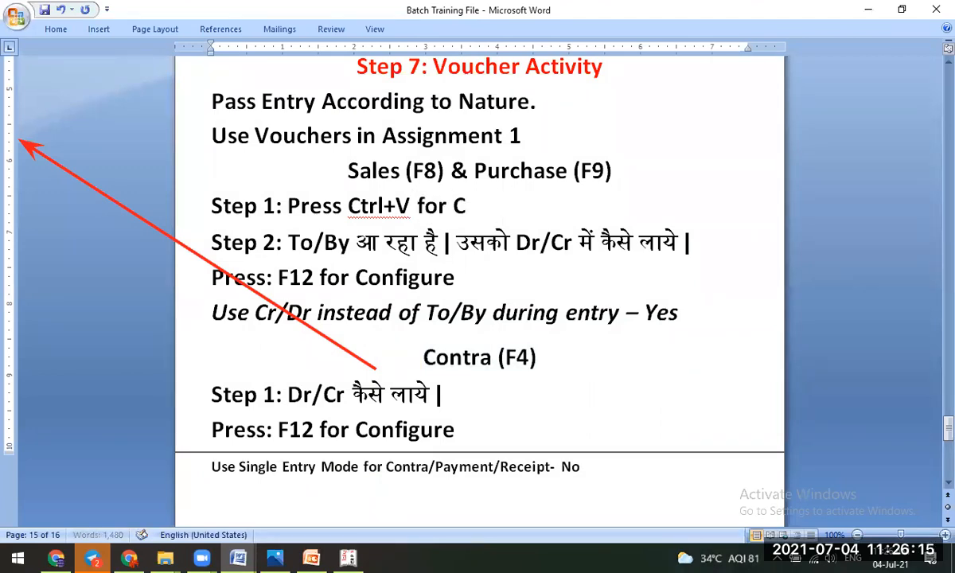
{"action": "type", "text": "Swi"}
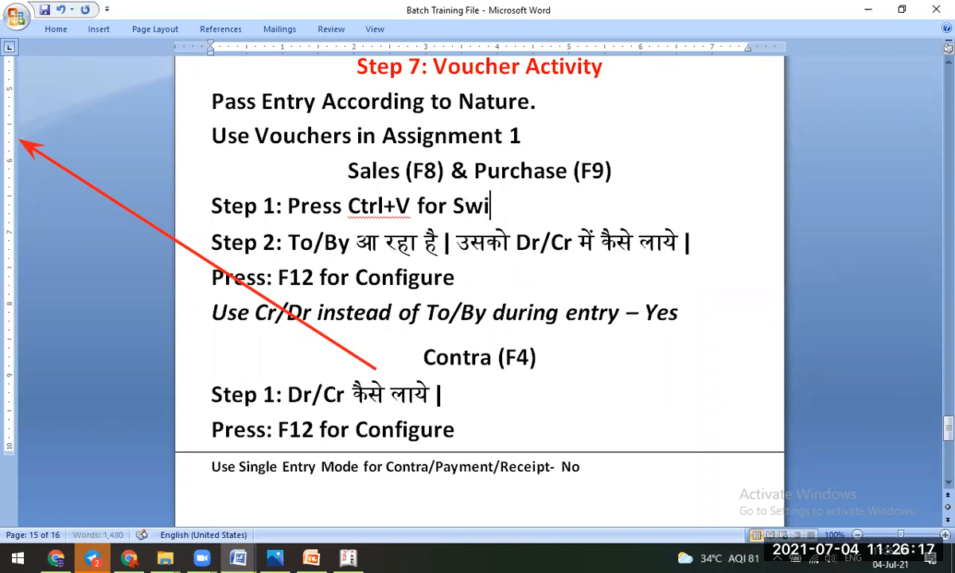
{"action": "type", "text": "tch Format"}
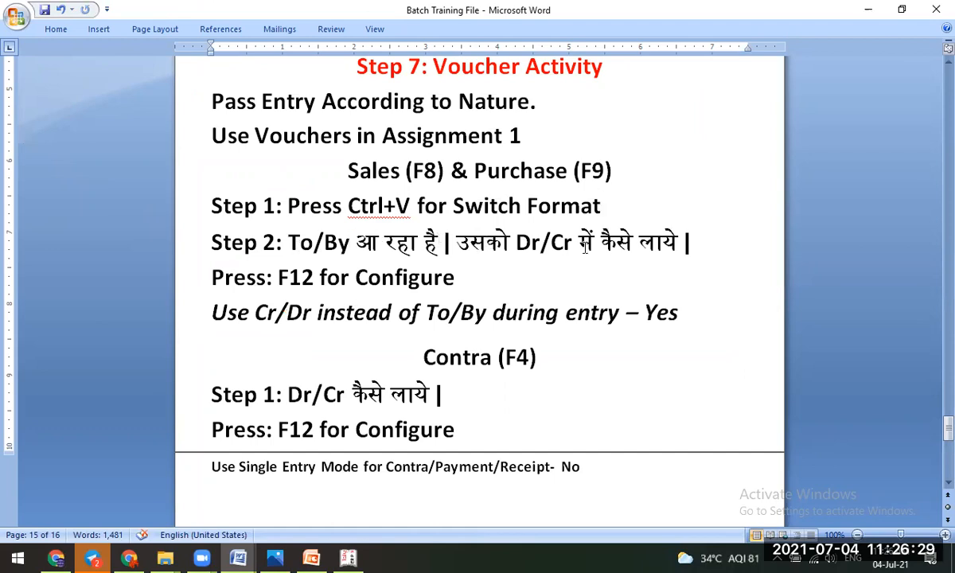
- Highlight the "Press: F12 for Configure" line and the "Use Cr/Dr instead of To/By during entry – Yes" line in turn
{"action": "left_click_drag", "start_coordinate": [216, 276], "coordinate": [458, 277]}
{"action": "left_click", "coordinate": [241, 312]}
{"action": "left_click_drag", "start_coordinate": [241, 312], "coordinate": [676, 302]}
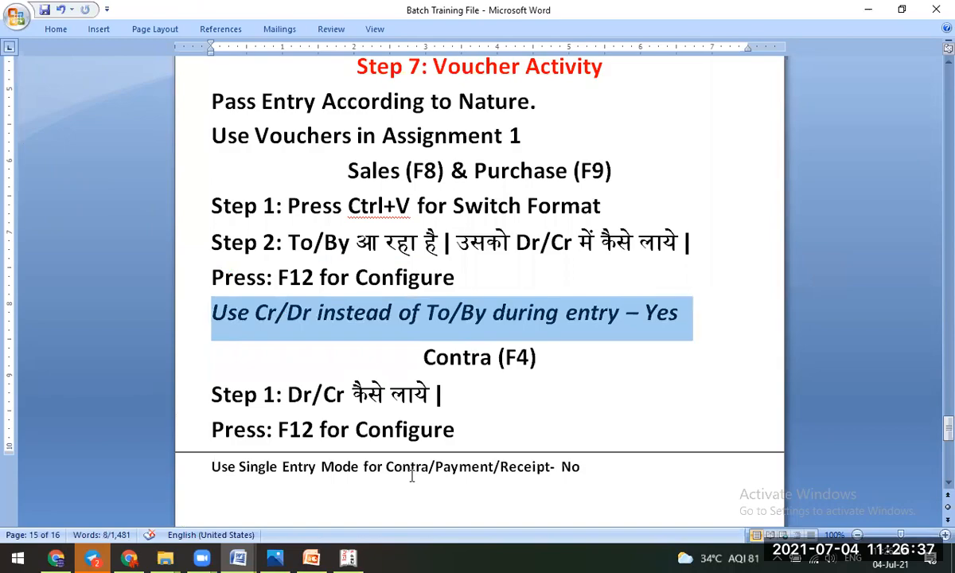
- Open the Sales voucher configuration in Tally.ERP 9 and point two arrows at the "Use Cr/Dr instead of To/By during entry" option
{"action": "left_click", "coordinate": [344, 557]}
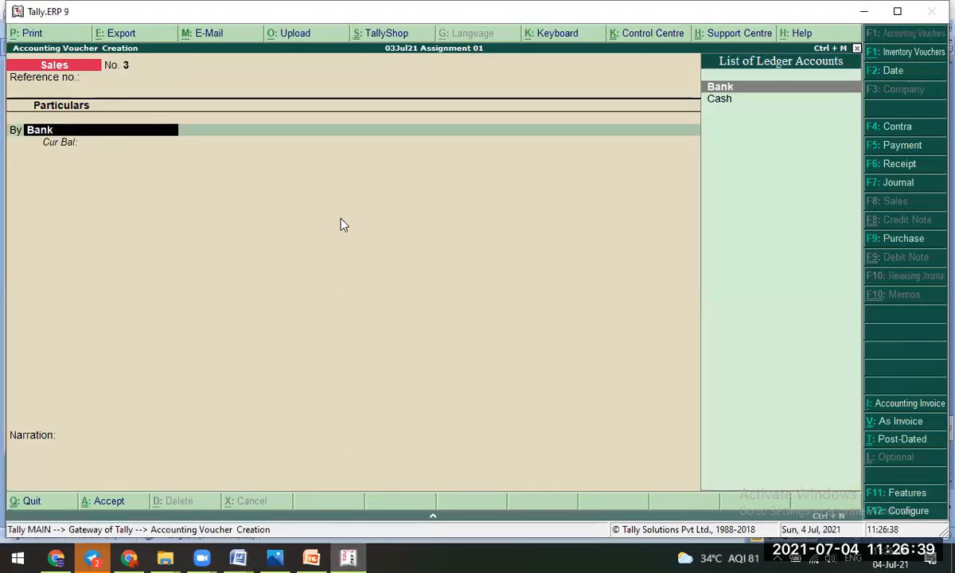
{"action": "key", "text": "F12"}
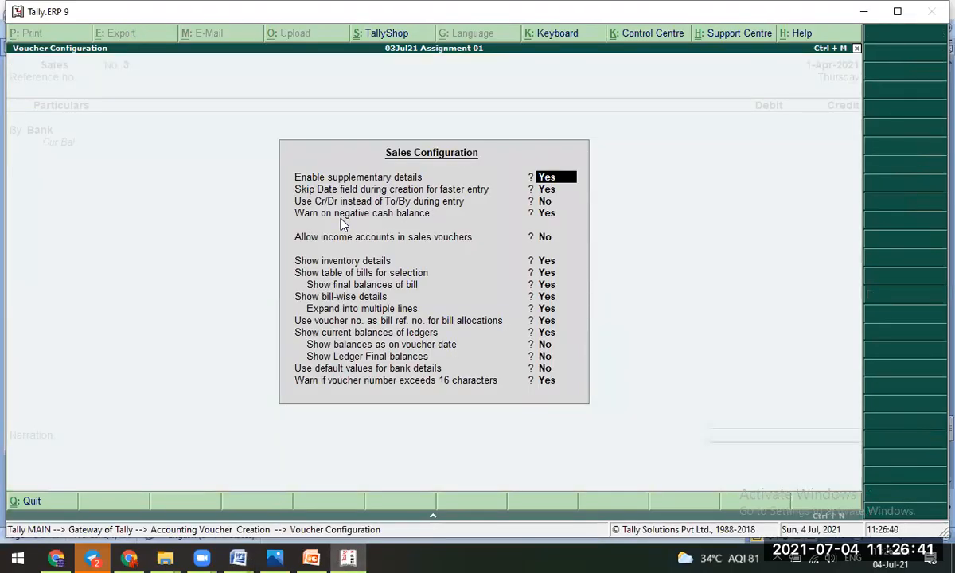
{"action": "key", "text": "Return"}
{"action": "key", "text": "Return"}
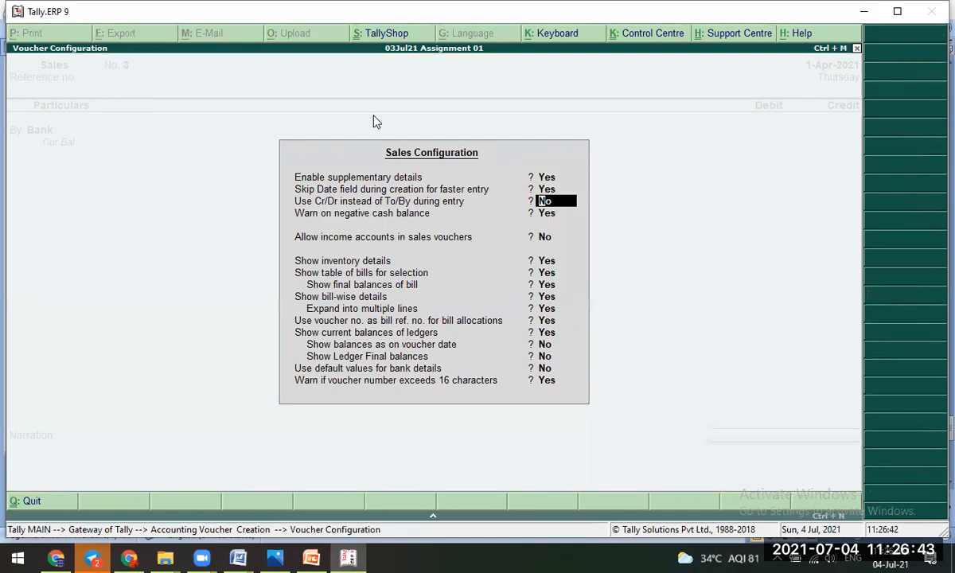
{"action": "left_click_drag", "start_coordinate": [90, 319], "coordinate": [290, 201]}
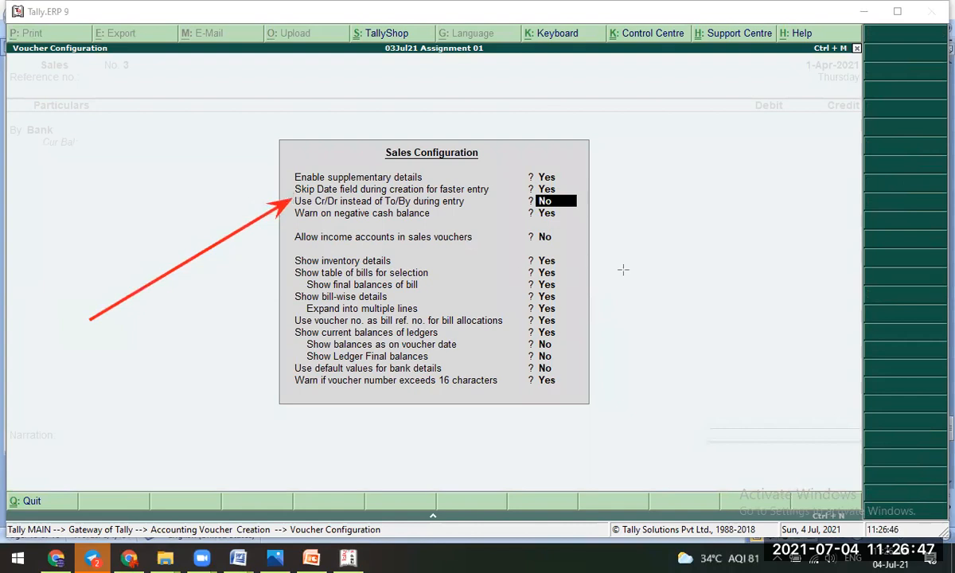
{"action": "mouse_move", "coordinate": [813, 322]}
{"action": "left_mouse_down"}
{"action": "mouse_move", "coordinate": [592, 227]}
{"action": "mouse_move", "coordinate": [571, 202]}
{"action": "left_mouse_up"}
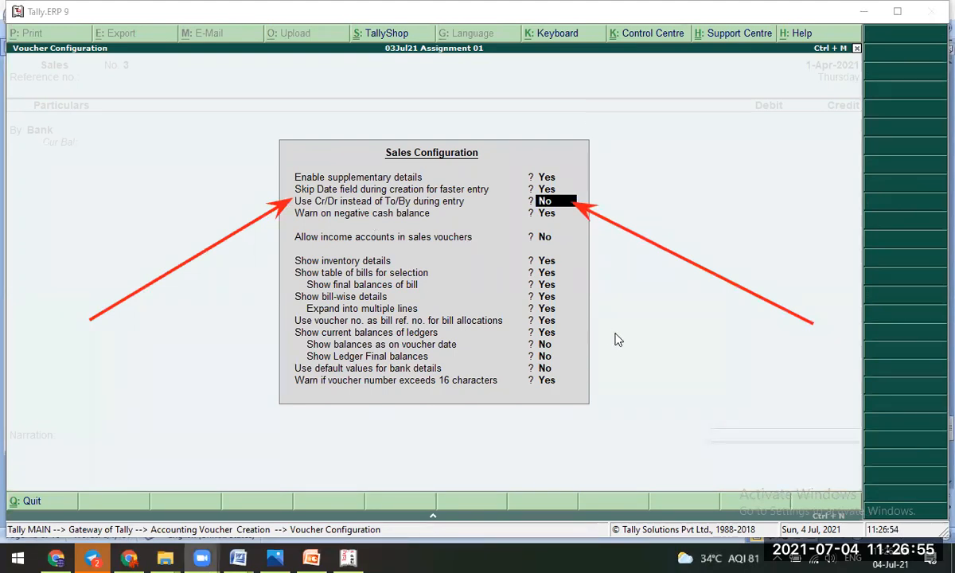
- Set "Use Cr/Dr instead of To/By during entry" to Yes and accept the Sales configuration
{"action": "left_click", "coordinate": [548, 261]}
{"action": "key", "text": "Up"}
{"action": "key", "text": "Up"}
{"action": "key", "text": "Up"}
{"action": "type", "text": "y"}
{"action": "key", "text": "Return"}
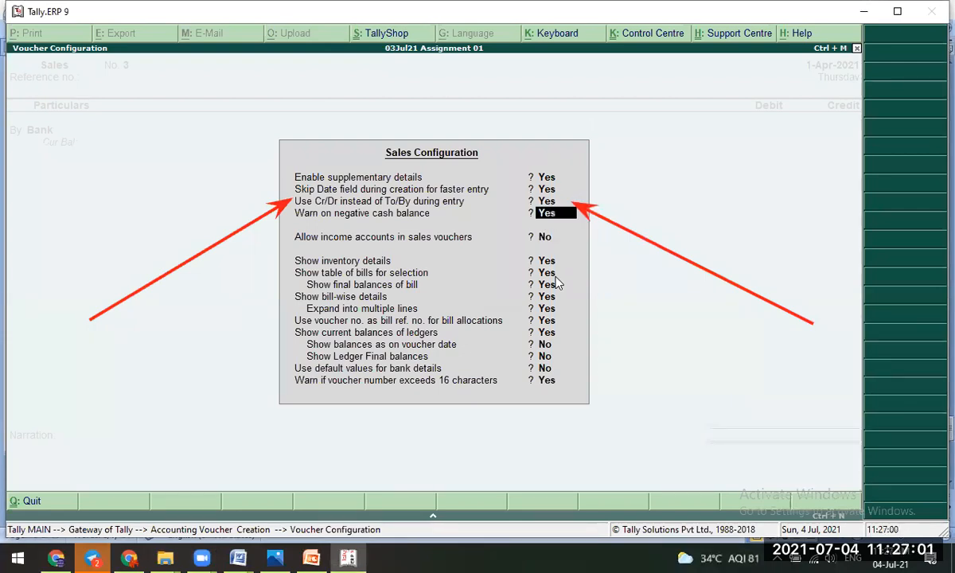
{"action": "key", "text": "Down"}
{"action": "key", "text": "Down"}
{"action": "key", "text": "Down"}
{"action": "key", "text": "Down"}
{"action": "key", "text": "Down"}
{"action": "key", "text": "Down"}
{"action": "key", "text": "Down"}
{"action": "key", "text": "Down"}
{"action": "key", "text": "Down"}
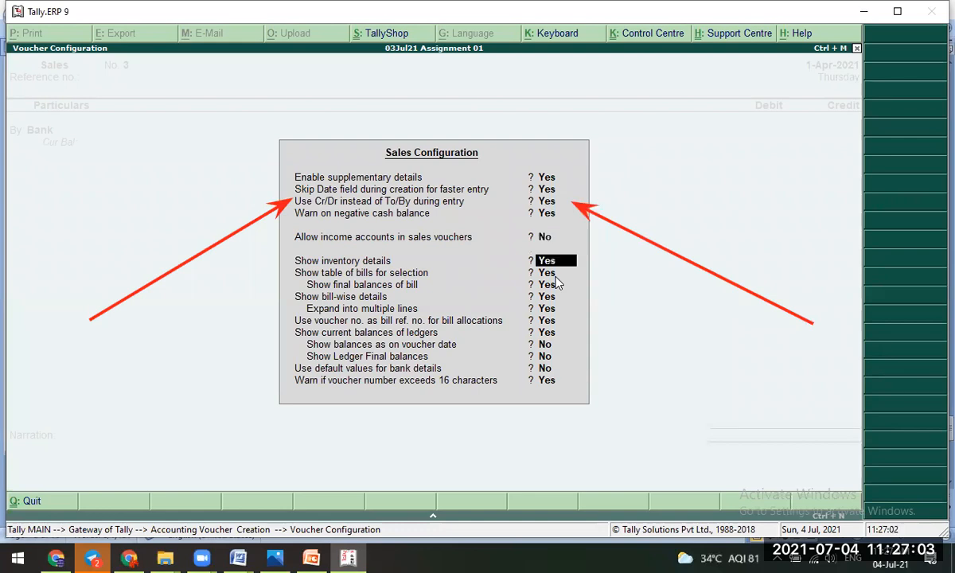
{"action": "key", "text": "Down"}
{"action": "key", "text": "Down"}
{"action": "key", "text": "Down"}
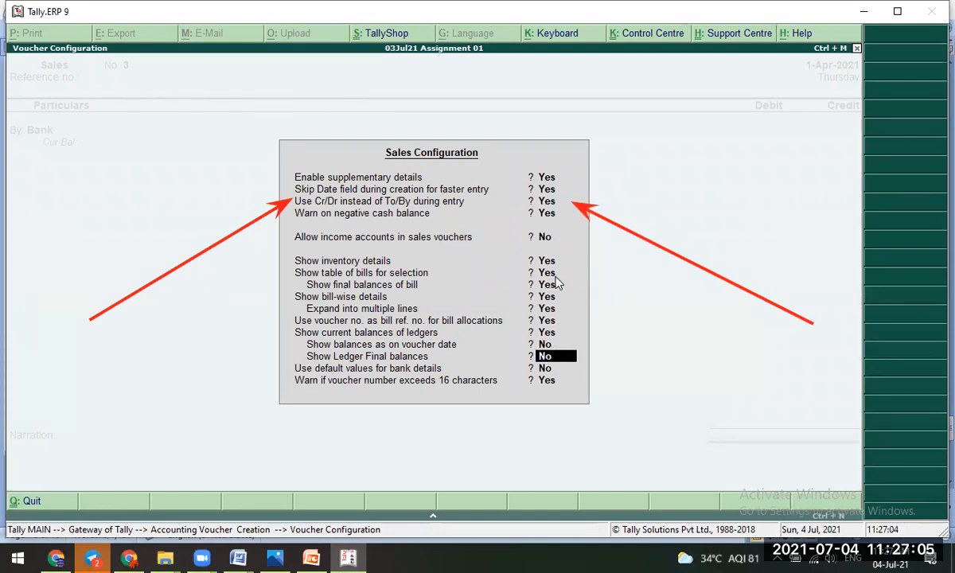
{"action": "key", "text": "Return"}
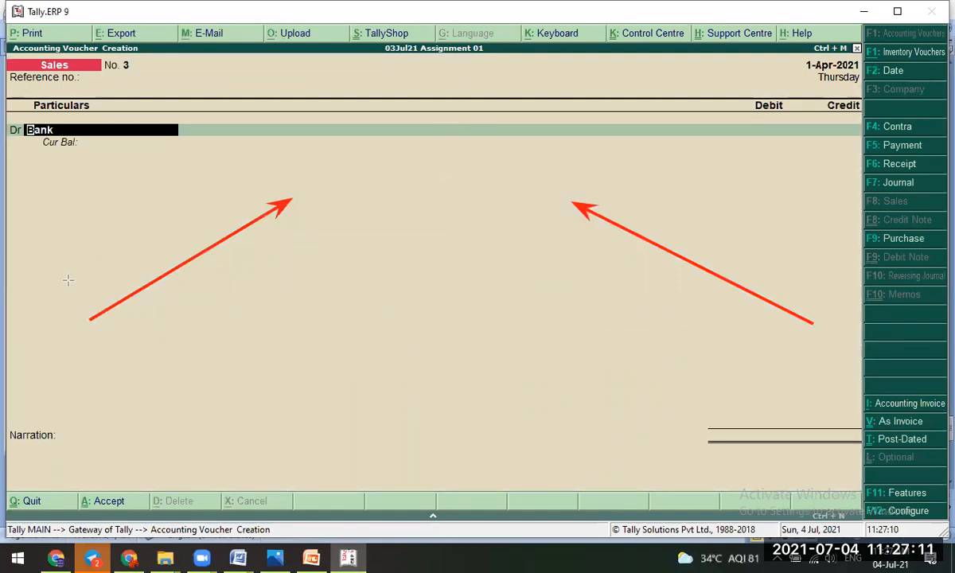
- Point an annotation arrow at the Dr label beside Bank in the Sales voucher
{"action": "left_click_drag", "start_coordinate": [67, 280], "coordinate": [20, 125]}
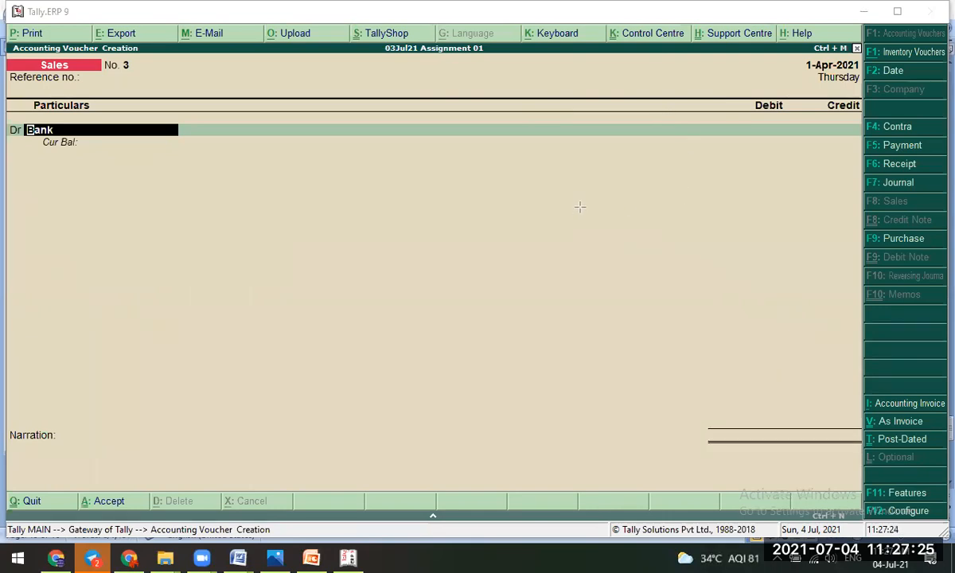
{"action": "left_click", "coordinate": [452, 304]}
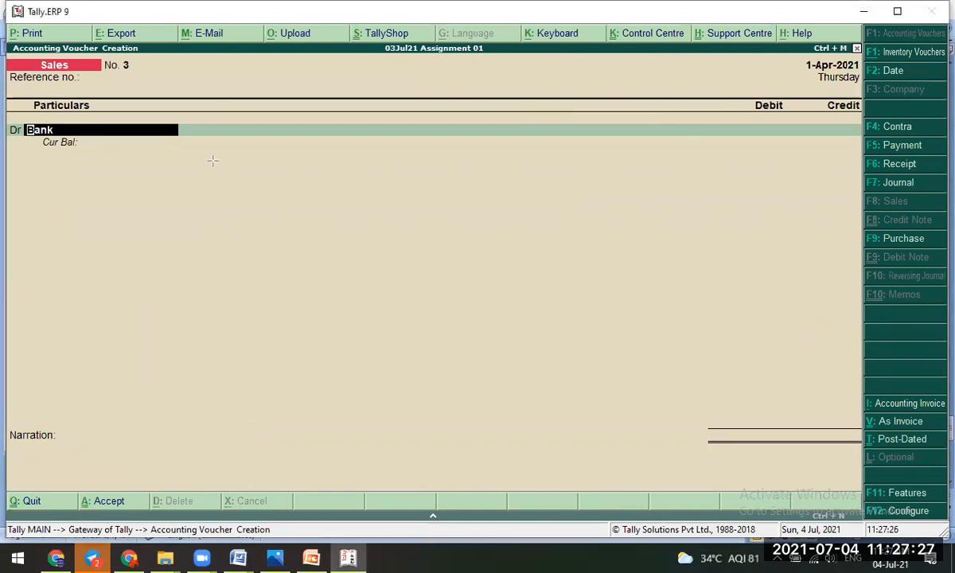
- Review the "Voucher Feeding Activity" slide in PowerPoint and the Contra (F4) section of the Word notes
{"action": "left_click", "coordinate": [311, 558]}
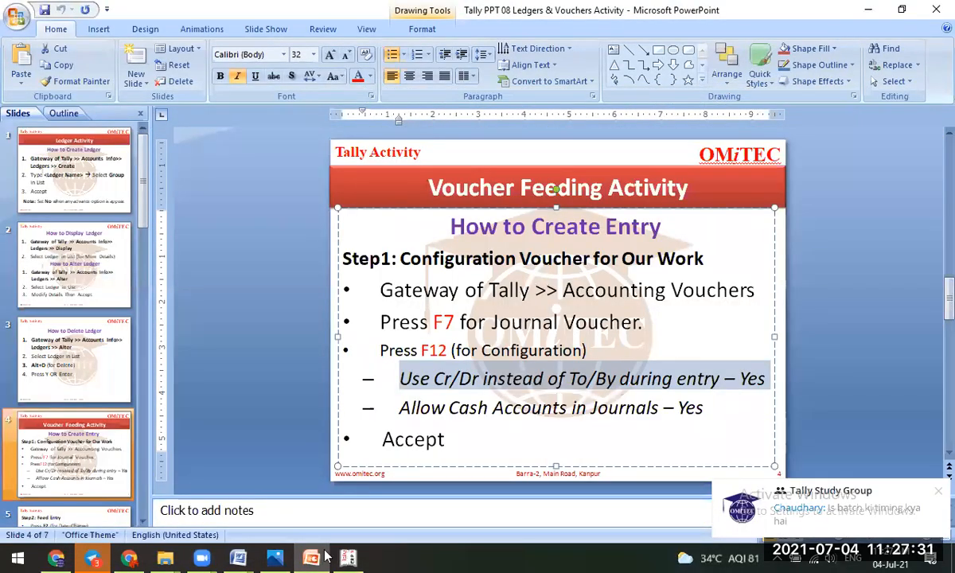
{"action": "mouse_move", "coordinate": [238, 557]}
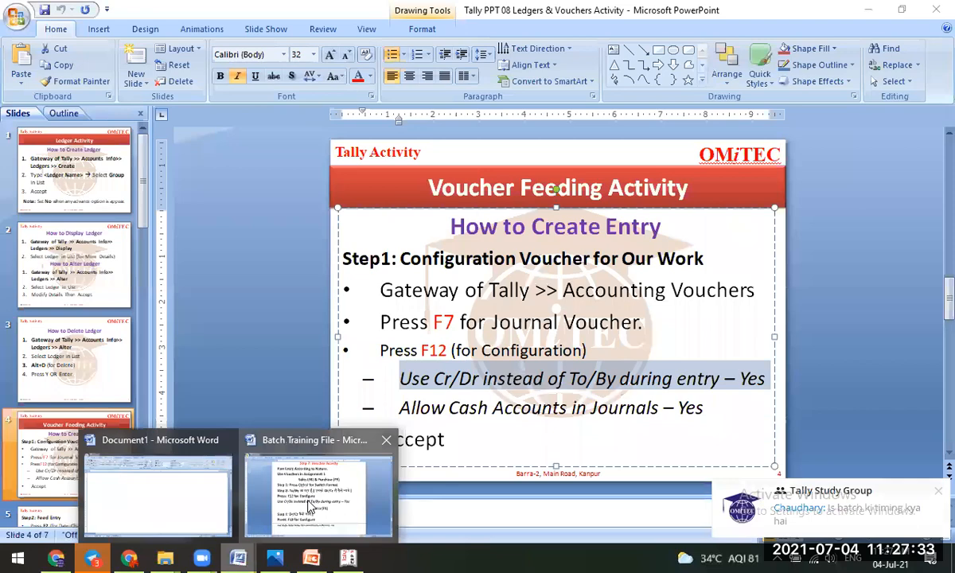
{"action": "left_click", "coordinate": [288, 469]}
{"action": "left_click", "coordinate": [428, 357]}
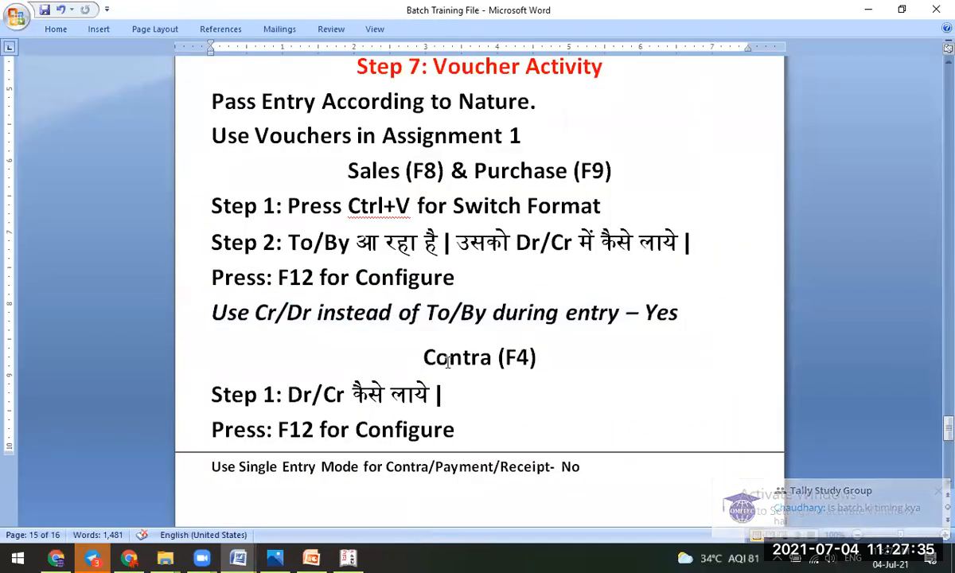
{"action": "key", "text": "alt+Tab"}
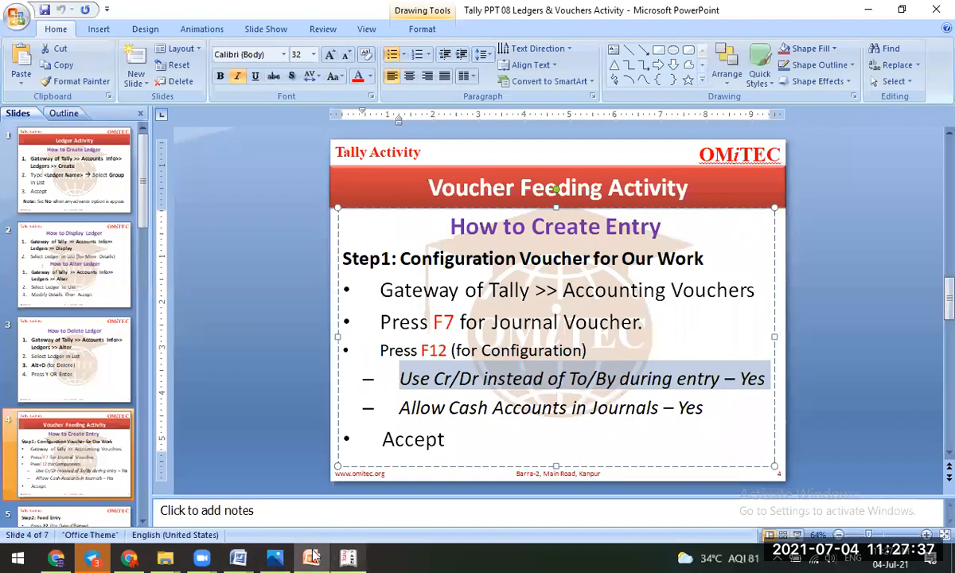
- Switch to Tally.ERP 9, change the entry to a Contra voucher and maximize the program window
{"action": "left_click", "coordinate": [348, 557]}
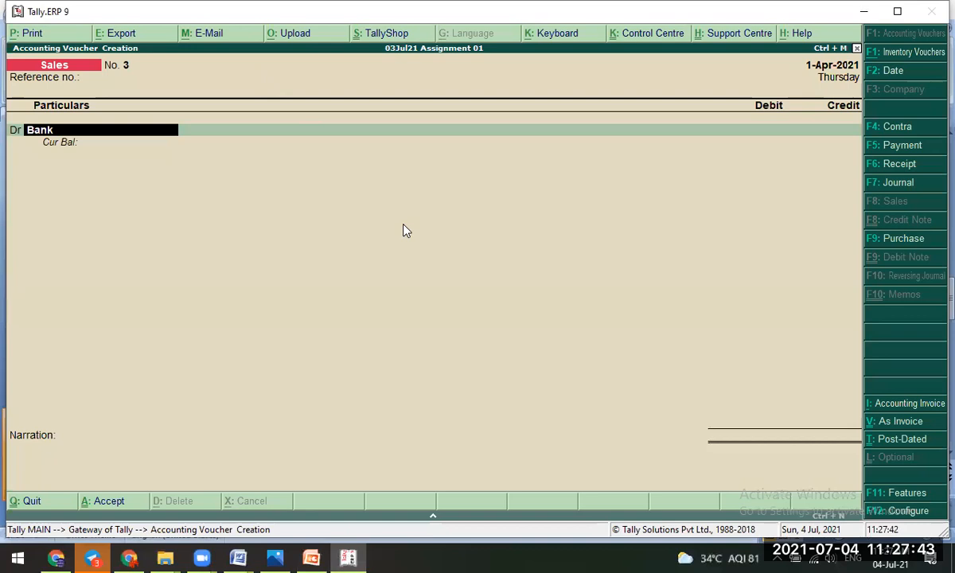
{"action": "key", "text": "F4"}
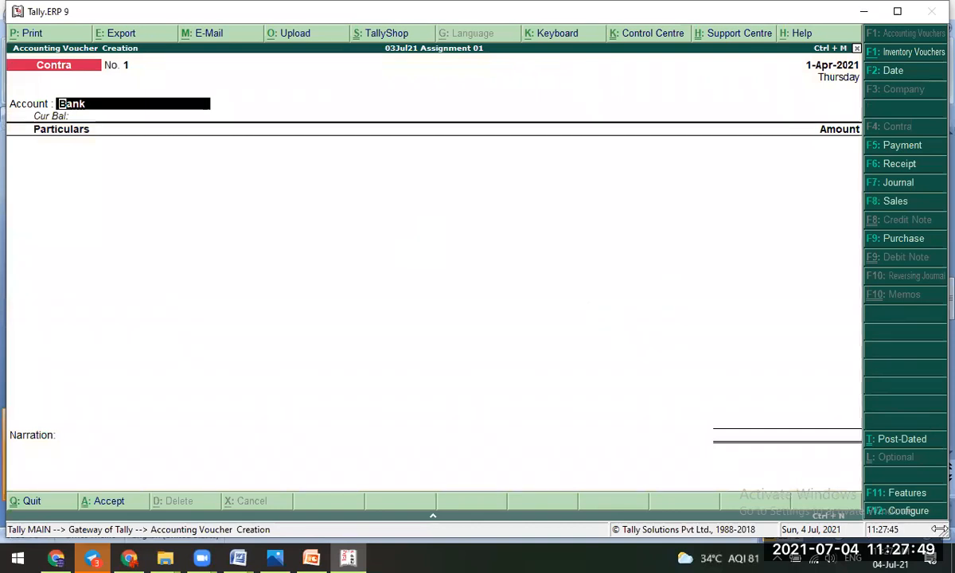
{"action": "left_click_drag", "start_coordinate": [940, 533], "coordinate": [939, 524]}
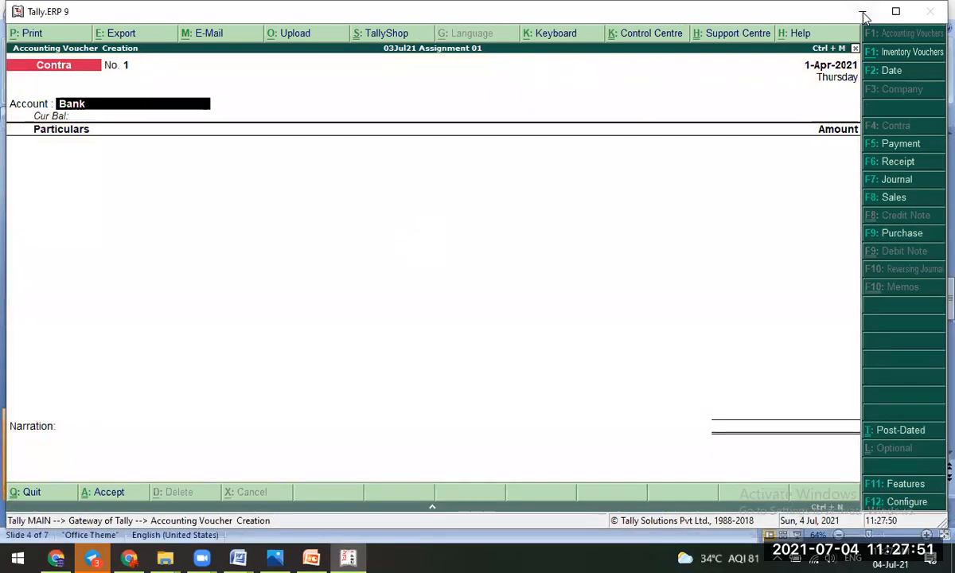
{"action": "left_click", "coordinate": [897, 12]}
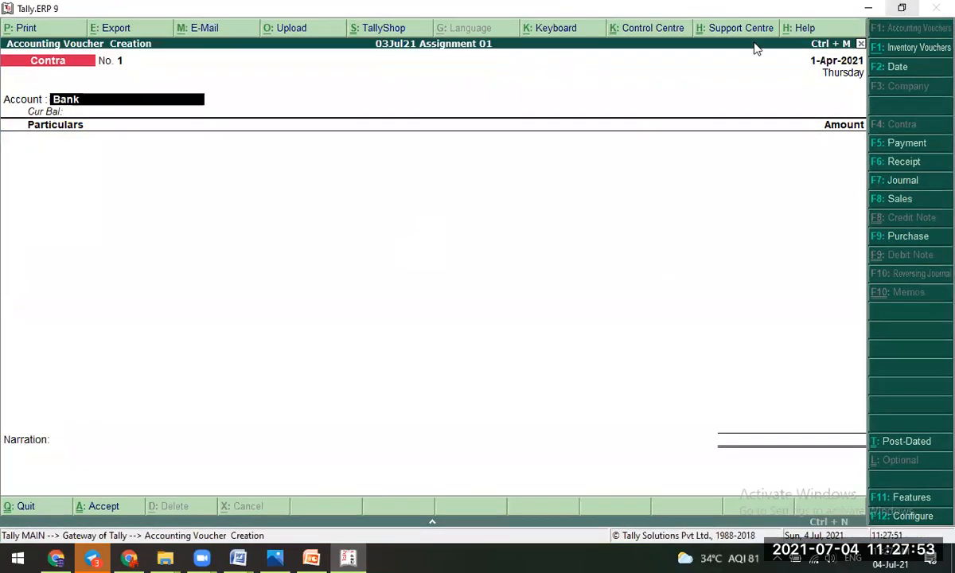
- Place a two-line on-screen annotation over the Contra voucher reading "Single Entry Format" and "Double Entry Format"
{"action": "left_click", "coordinate": [229, 144]}
{"action": "type", "text": "Single Entry Forma"}
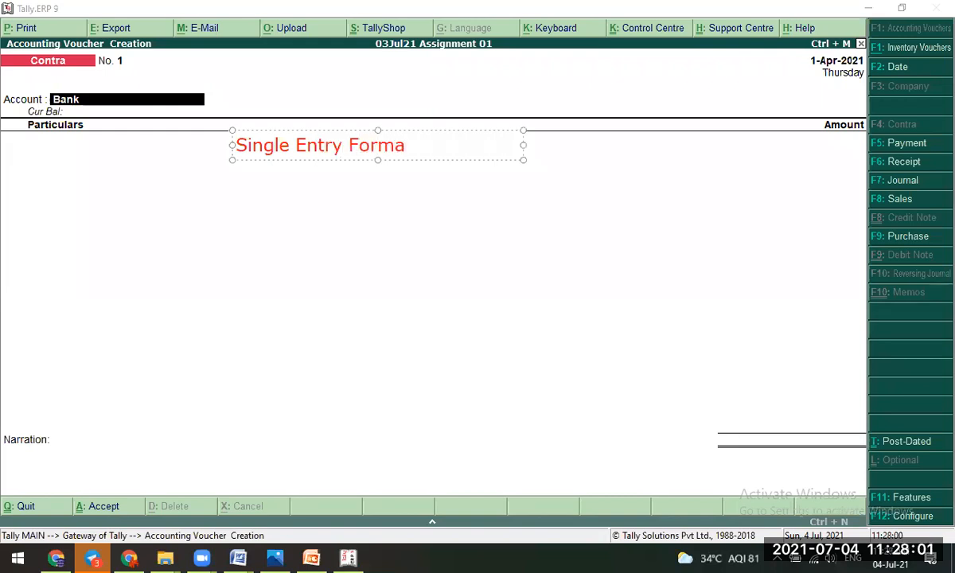
{"action": "type", "text": "t"}
{"action": "key", "text": "Return"}
{"action": "type", "text": "Double E"}
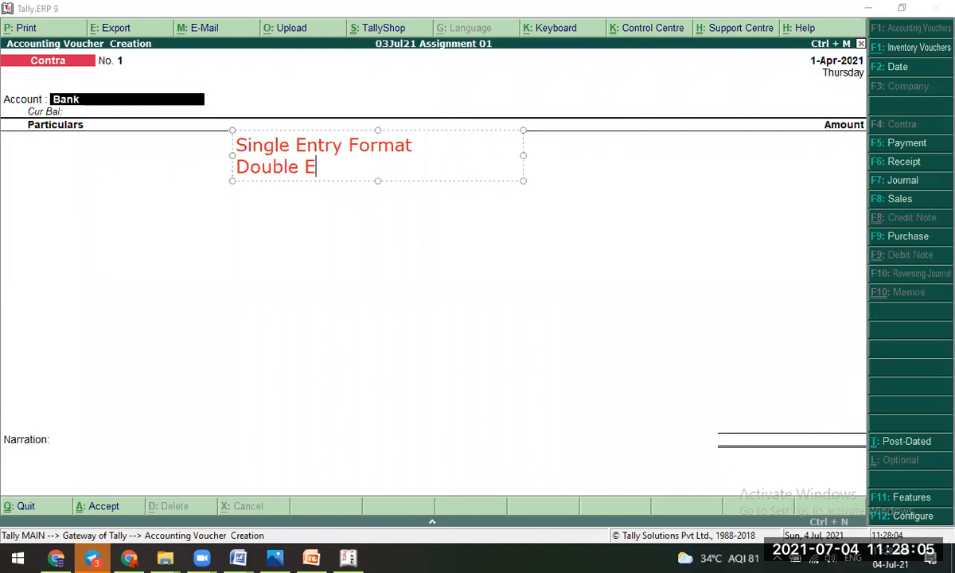
{"action": "type", "text": "ntry Format"}
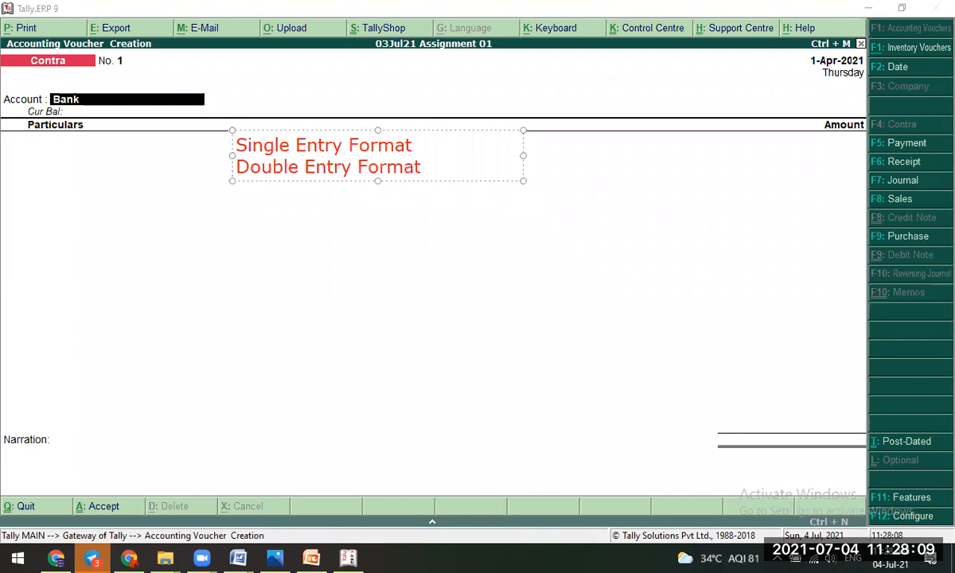
- Insert the line "Humko Entry Pass Karni hai" between the two lines of the annotation
{"action": "left_click", "coordinate": [413, 146]}
{"action": "key", "text": "shift+Home"}
{"action": "key", "text": "Home"}
{"action": "key", "text": "Return"}
{"action": "key", "text": "Up"}
{"action": "type", "text": "Humko Entry Pass Karni hai"}
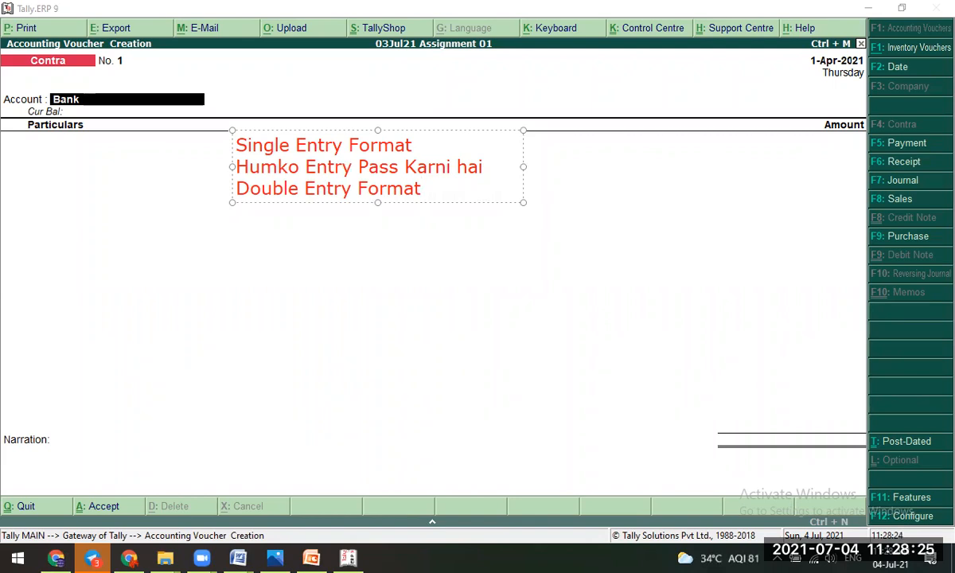
- Add the lines "How to Convert" and "F12" at the end of the annotation and finish editing it
{"action": "key", "text": "Return"}
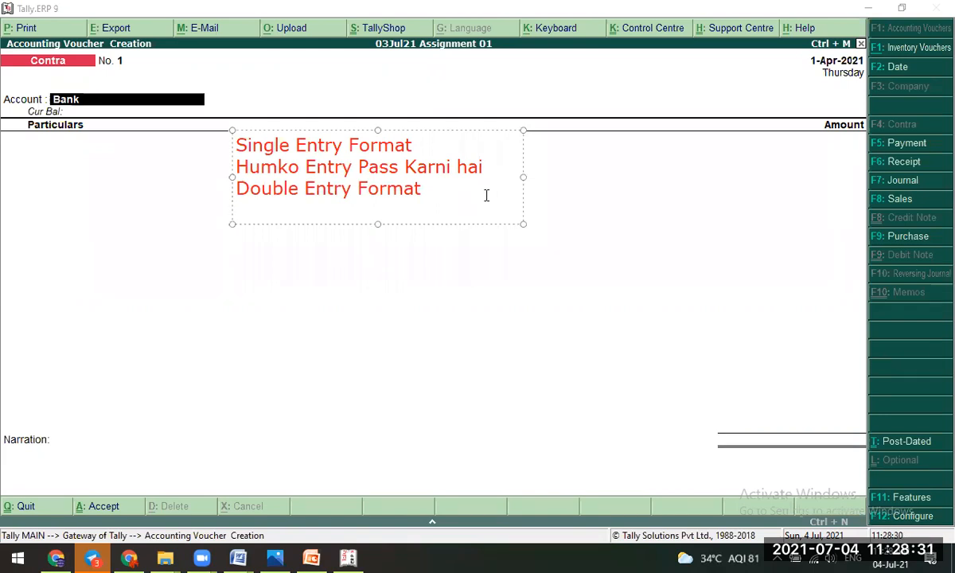
{"action": "type", "text": "Co"}
{"action": "key", "text": "BackSpace"}
{"action": "key", "text": "BackSpace"}
{"action": "type", "text": "How to "}
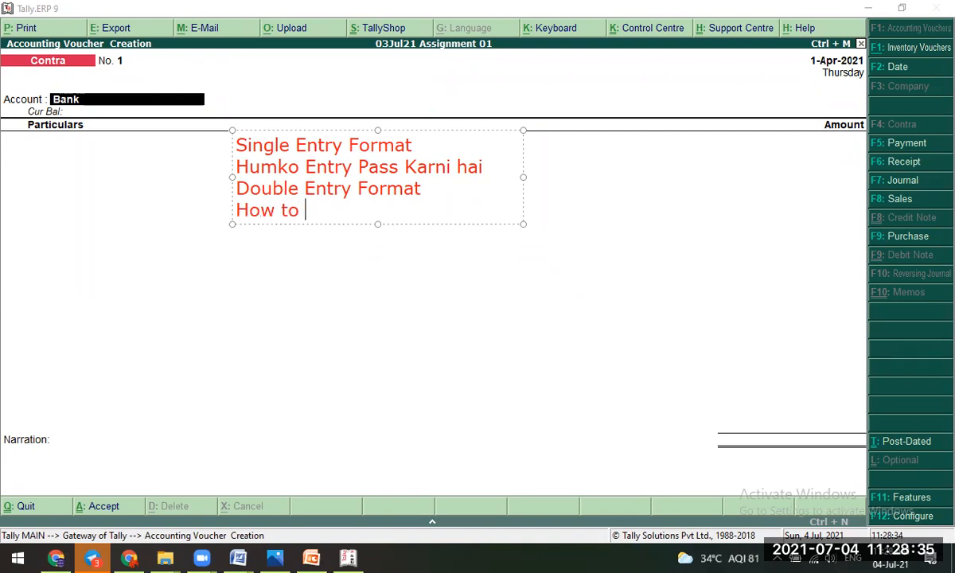
{"action": "type", "text": "Convert"}
{"action": "key", "text": "Return"}
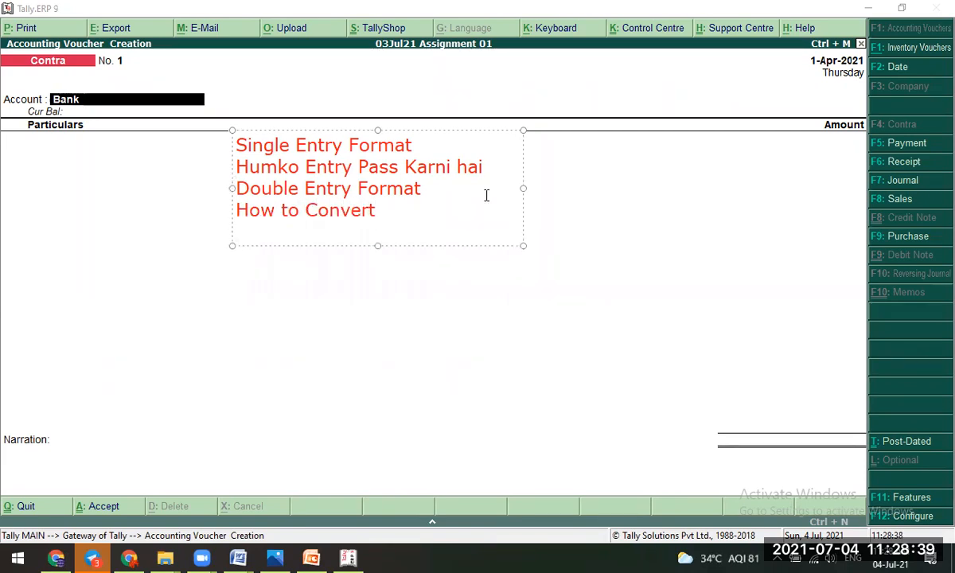
{"action": "type", "text": "F12"}
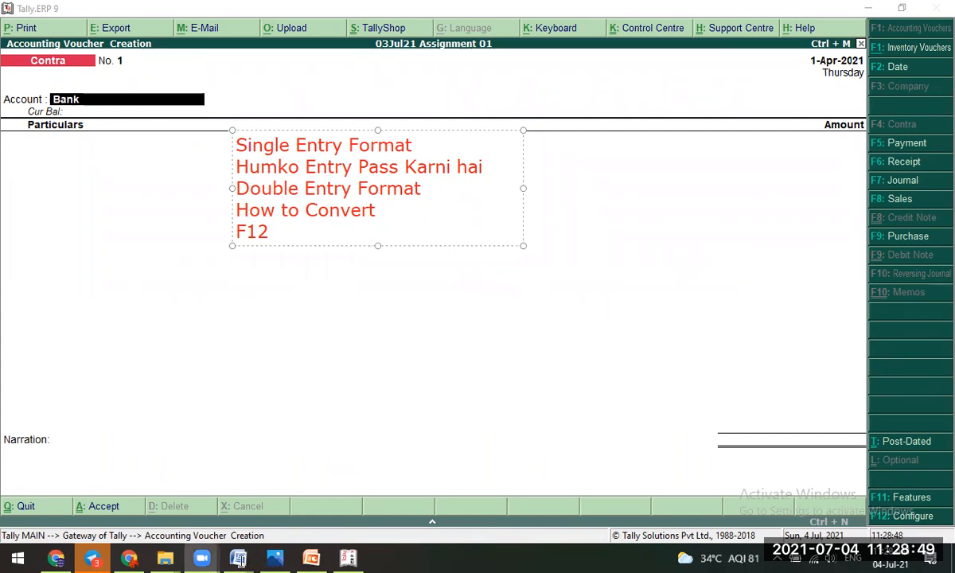
{"action": "left_click", "coordinate": [246, 40]}
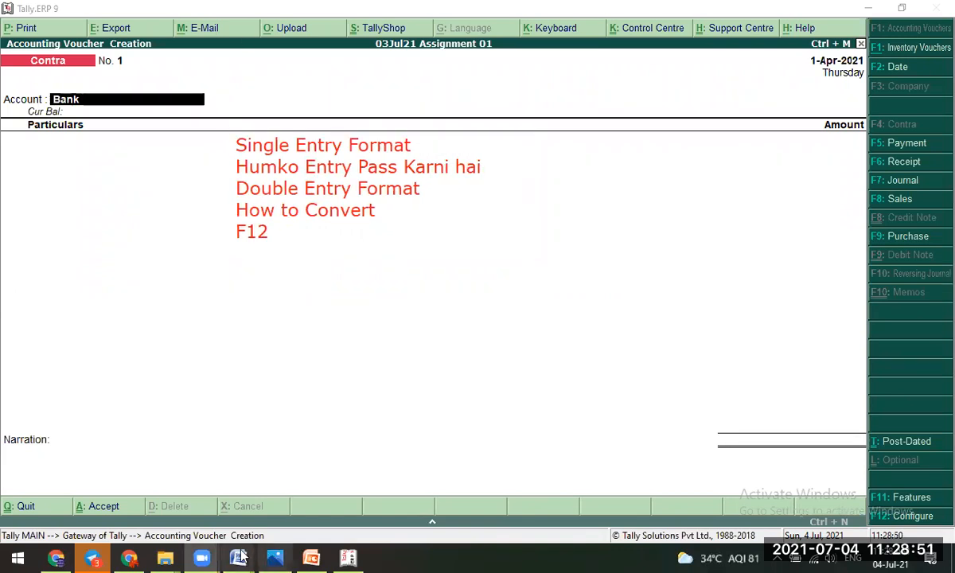
- Switch to the Batch Training File in Word, copy the line "Use Single Entry Mode for Contra/Payment/Receipt- No" and minimize the document
{"action": "mouse_move", "coordinate": [239, 557]}
{"action": "left_click", "coordinate": [282, 468]}
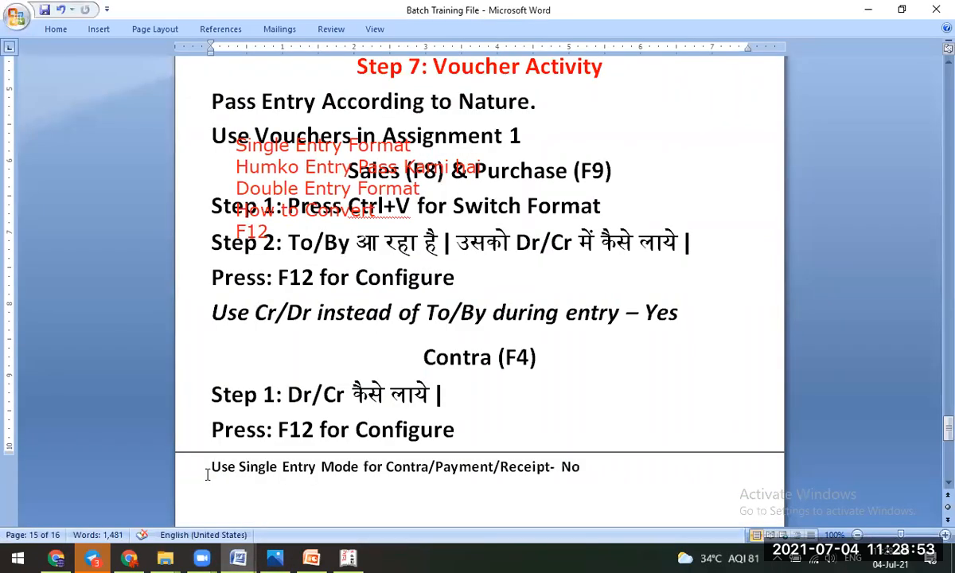
{"action": "left_click_drag", "start_coordinate": [209, 466], "coordinate": [660, 465]}
{"action": "key", "text": "ctrl+c"}
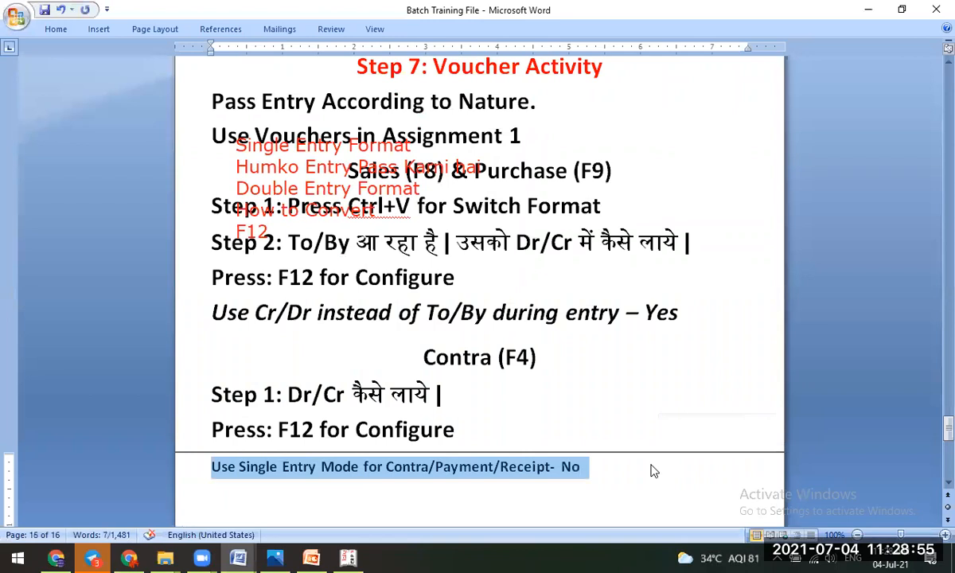
{"action": "left_click", "coordinate": [637, 476]}
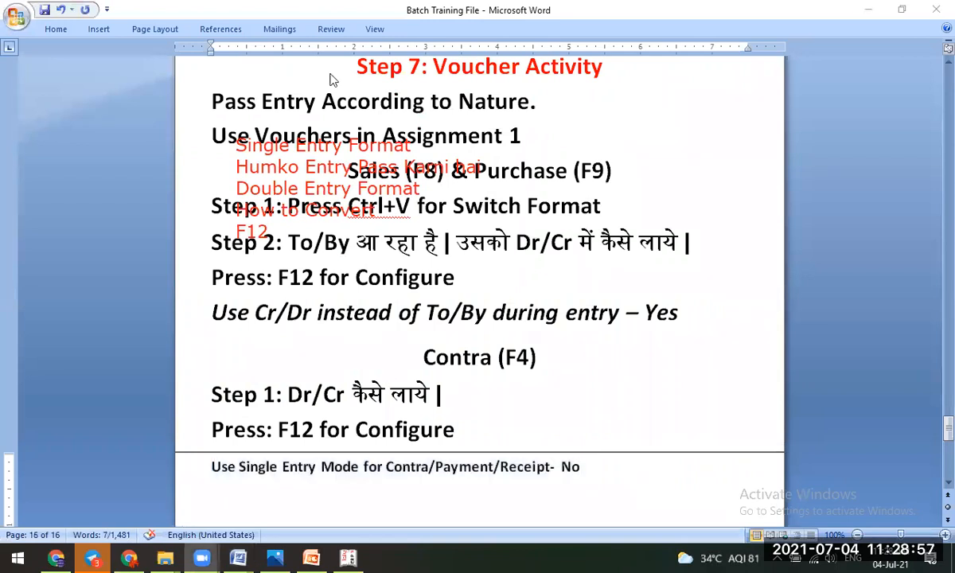
{"action": "left_click", "coordinate": [868, 9]}
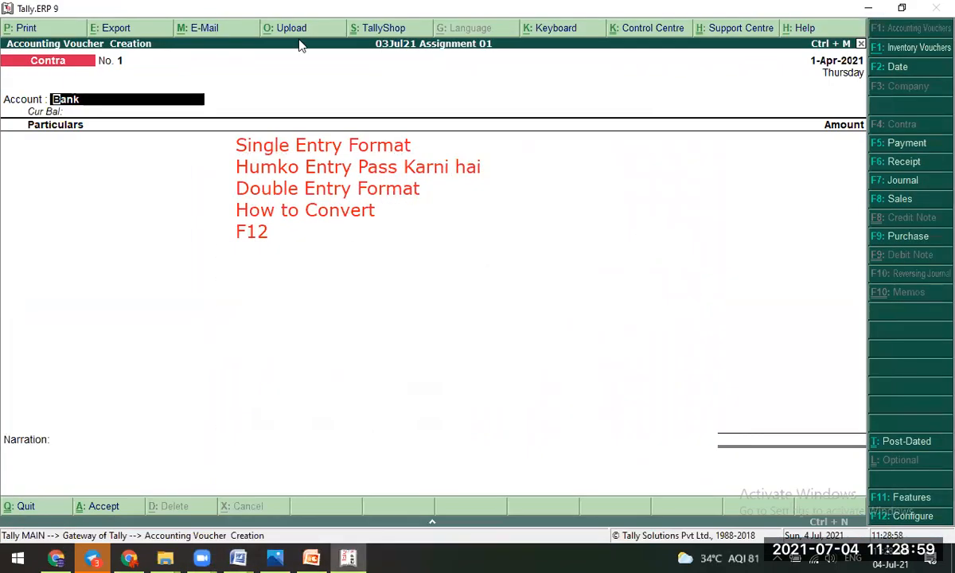
- Paste the copied line as a second annotation below "F12" and move both annotations aside, clear of the middle of the voucher
{"action": "left_click", "coordinate": [273, 273]}
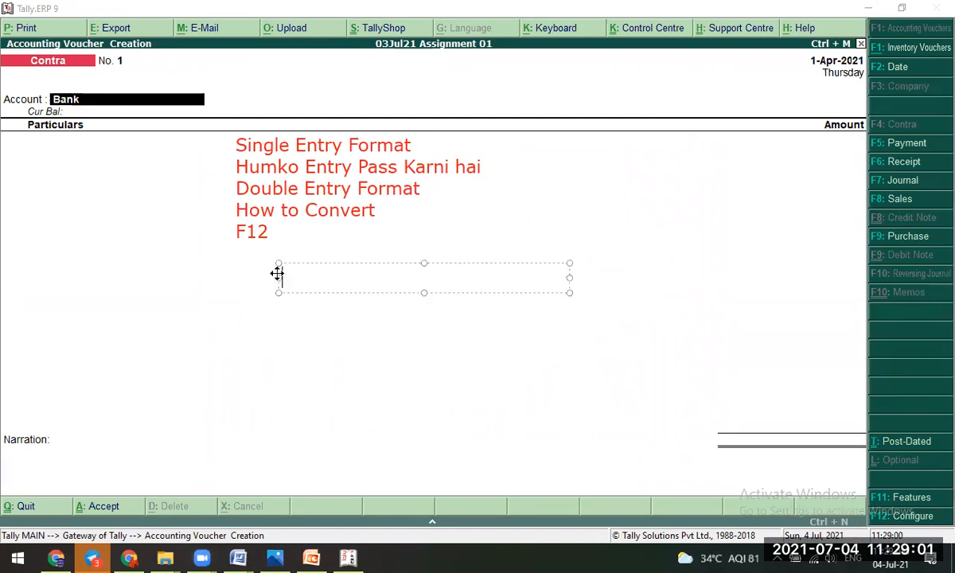
{"action": "key", "text": "ctrl+v"}
{"action": "left_click_drag", "start_coordinate": [307, 264], "coordinate": [256, 245]}
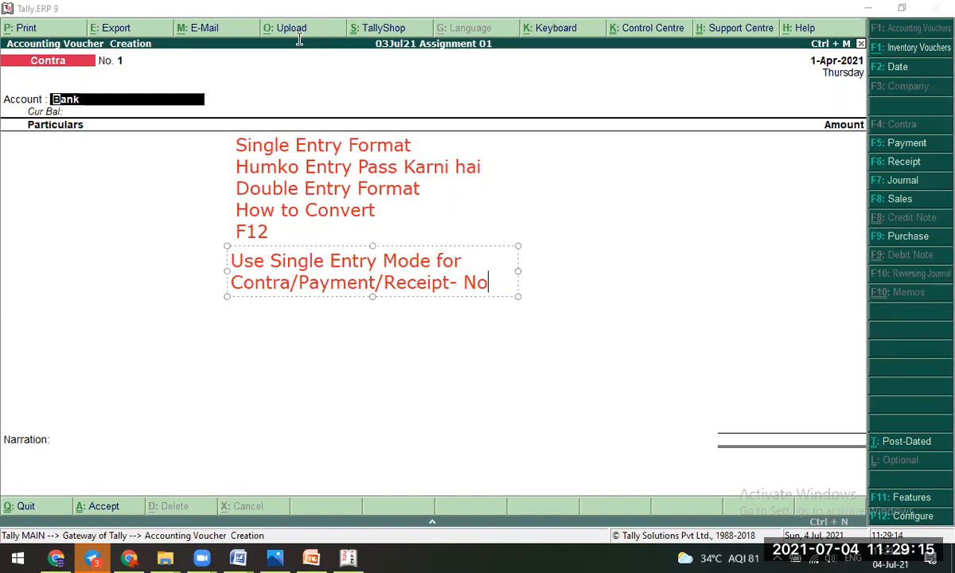
{"action": "left_click", "coordinate": [275, 98]}
{"action": "mouse_move", "coordinate": [310, 173]}
{"action": "left_mouse_down"}
{"action": "mouse_move", "coordinate": [119, 167]}
{"action": "mouse_move", "coordinate": [89, 180]}
{"action": "left_mouse_up"}
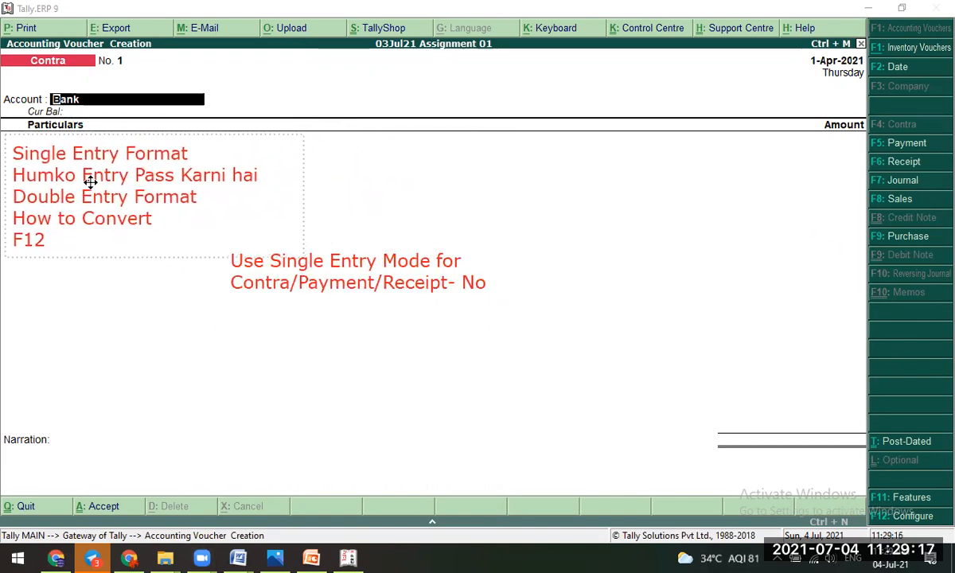
{"action": "left_click_drag", "start_coordinate": [317, 272], "coordinate": [103, 291]}
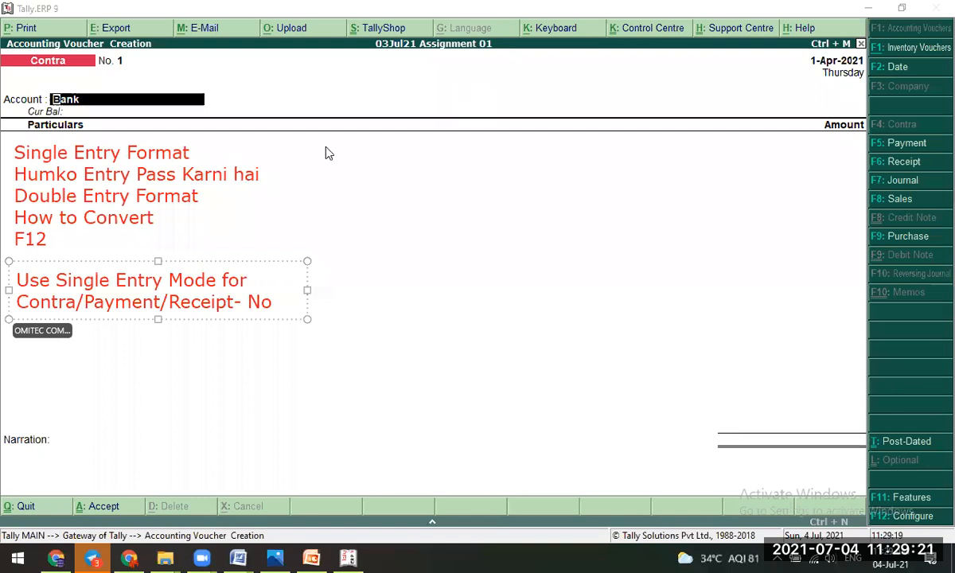
- Open the Contra Configuration and mark the option "Use single entry mode for payment/receipt/contra vouchers" with an arrow from each side
{"action": "left_click", "coordinate": [433, 168]}
{"action": "key", "text": "Return"}
{"action": "key", "text": "F12"}
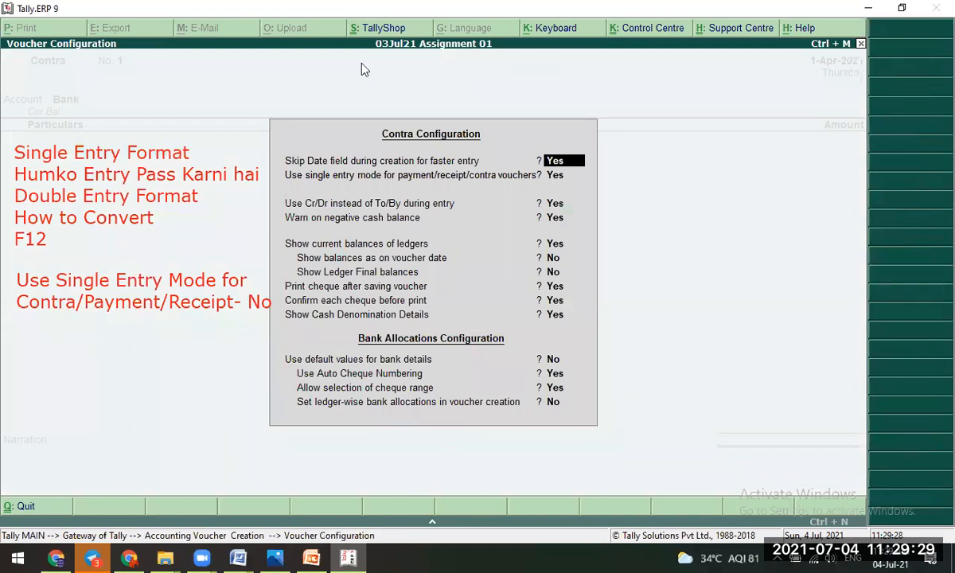
{"action": "left_click_drag", "start_coordinate": [127, 242], "coordinate": [285, 203]}
{"action": "mouse_move", "coordinate": [757, 246]}
{"action": "left_mouse_down"}
{"action": "mouse_move", "coordinate": [582, 208]}
{"action": "mouse_move", "coordinate": [587, 184]}
{"action": "mouse_move", "coordinate": [571, 179]}
{"action": "left_mouse_up"}
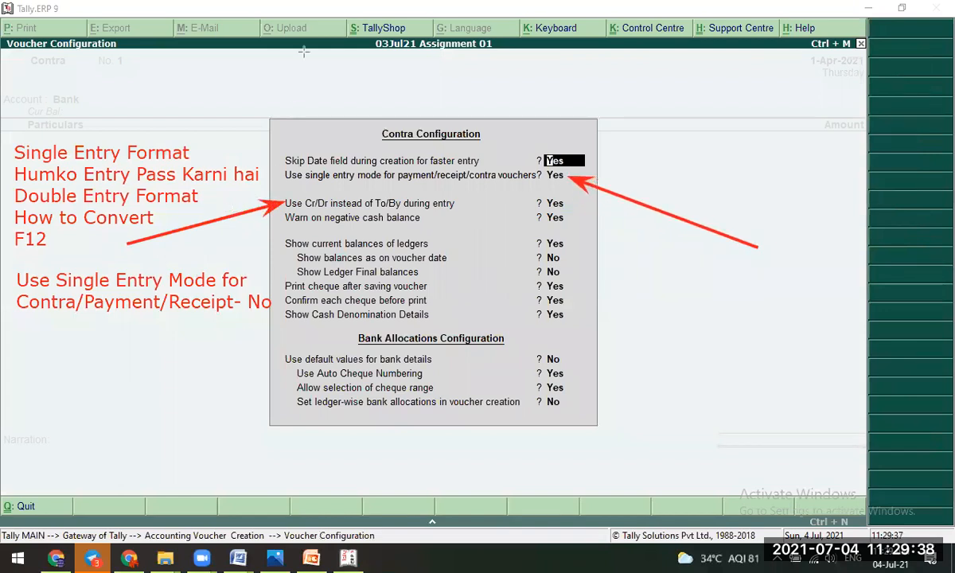
{"action": "left_click", "coordinate": [256, 205]}
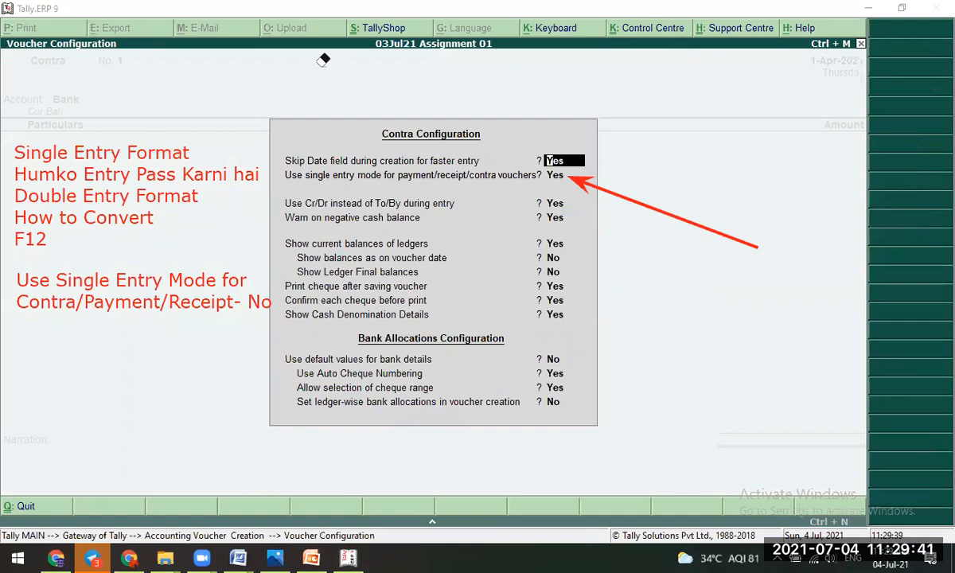
{"action": "left_click_drag", "start_coordinate": [182, 241], "coordinate": [282, 175]}
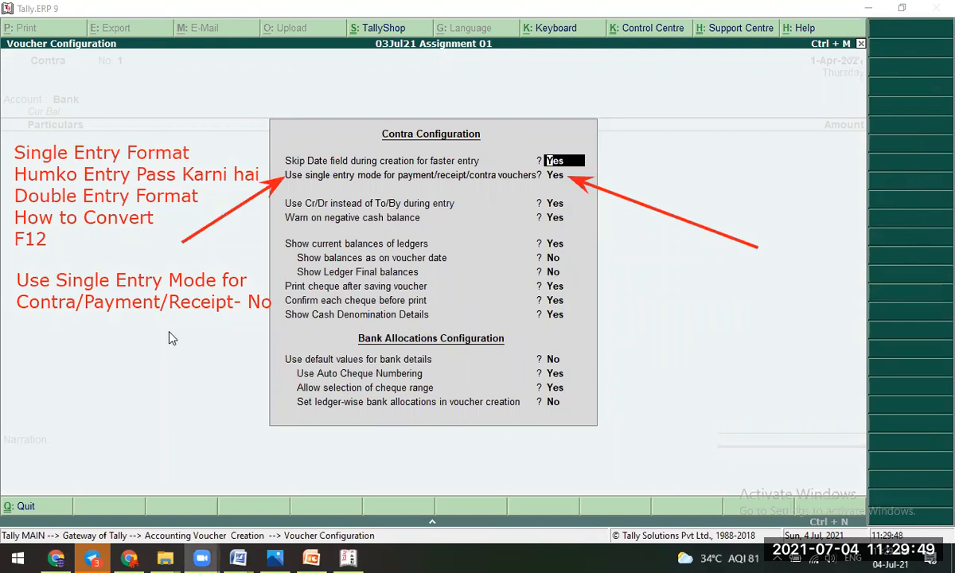
- Set "Use single entry mode for payment/receipt/contra vouchers" to No and accept the Contra configuration
{"action": "left_click", "coordinate": [495, 268]}
{"action": "key", "text": "Down"}
{"action": "key", "text": "Down"}
{"action": "key", "text": "Down"}
{"action": "key", "text": "Down"}
{"action": "key", "text": "Down"}
{"action": "key", "text": "Up"}
{"action": "key", "text": "Up"}
{"action": "key", "text": "Up"}
{"action": "key", "text": "Up"}
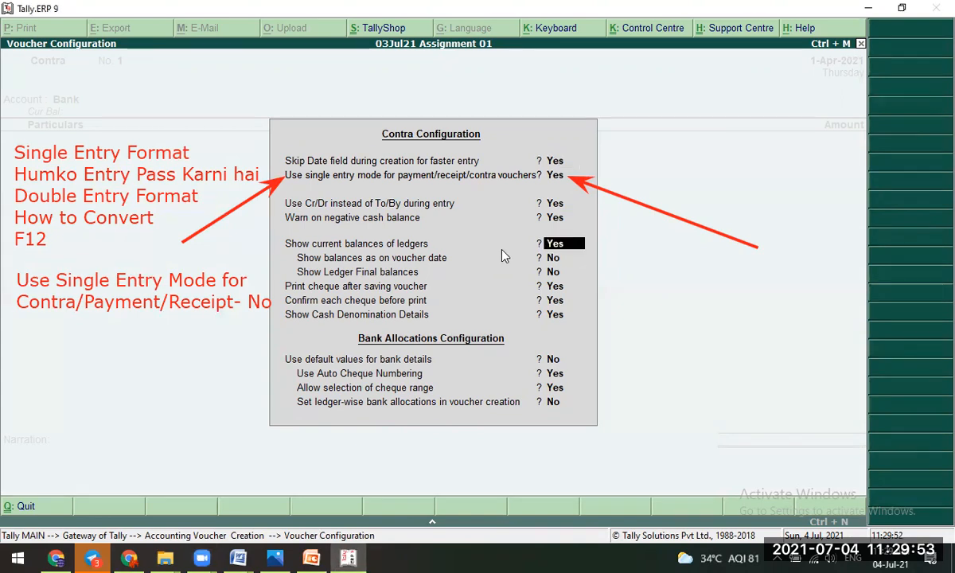
{"action": "key", "text": "n"}
{"action": "key", "text": "Return"}
{"action": "key", "text": "Return"}
{"action": "key", "text": "Return"}
{"action": "key", "text": "Return"}
{"action": "key", "text": "Return"}
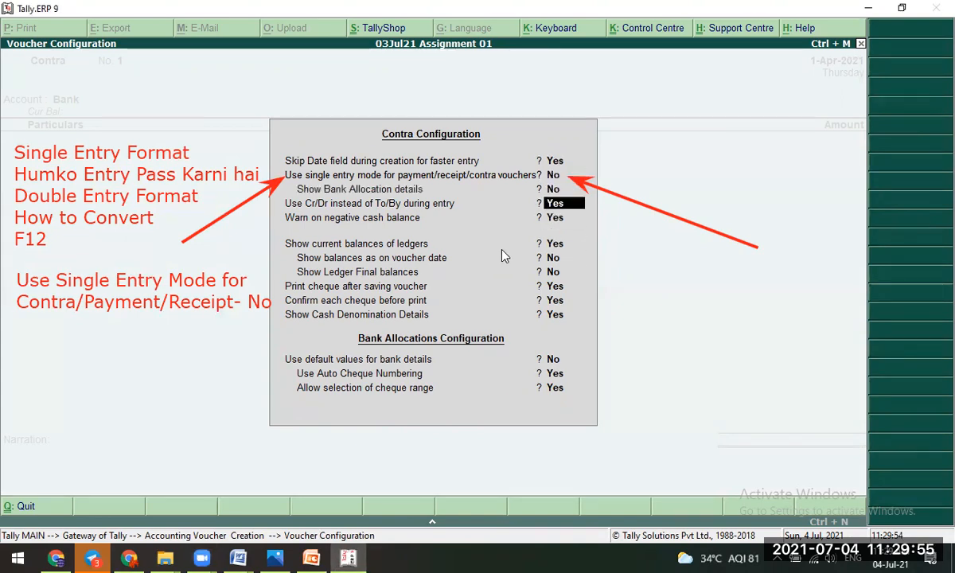
{"action": "key", "text": "Return"}
{"action": "key", "text": "Return"}
{"action": "key", "text": "Return"}
{"action": "key", "text": "Return"}
{"action": "key", "text": "Return"}
{"action": "key", "text": "Return"}
{"action": "key", "text": "Return"}
{"action": "key", "text": "Return"}
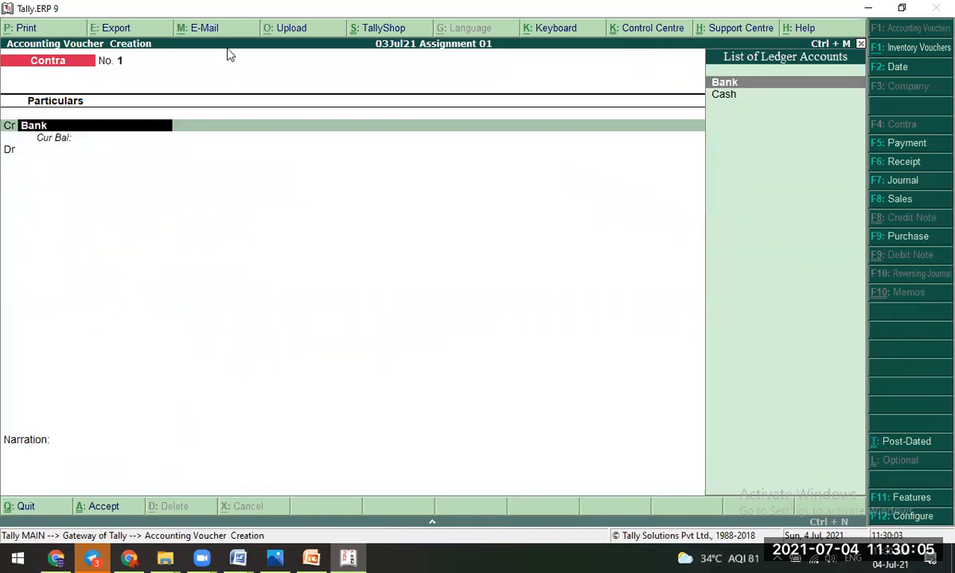
- Draw an arrow annotation pointing at the Cr and Dr labels of the Contra voucher, and remove it again
{"action": "mouse_move", "coordinate": [441, 377]}
{"action": "left_mouse_down"}
{"action": "mouse_move", "coordinate": [8, 191]}
{"action": "mouse_move", "coordinate": [18, 146]}
{"action": "left_mouse_up"}
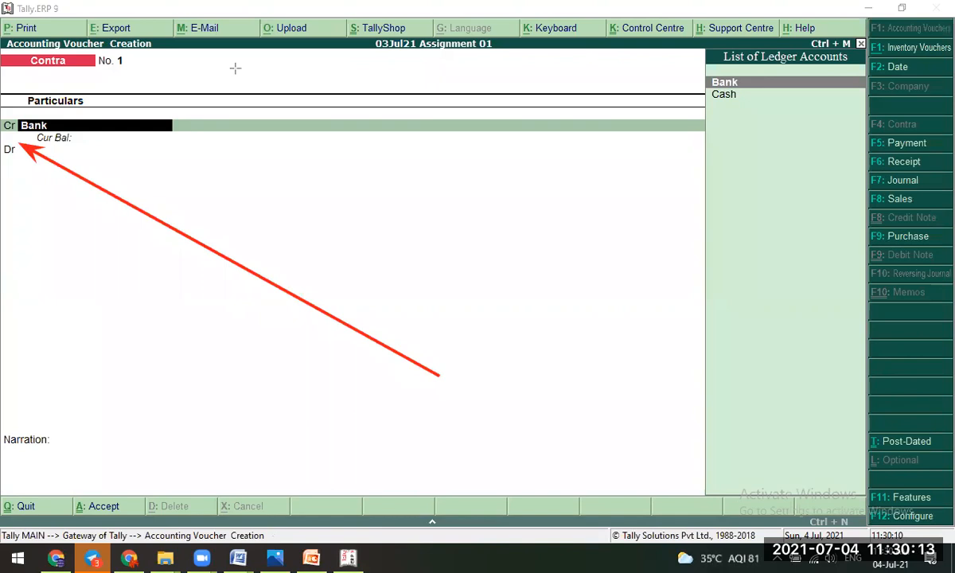
{"action": "key", "text": "ctrl+z"}
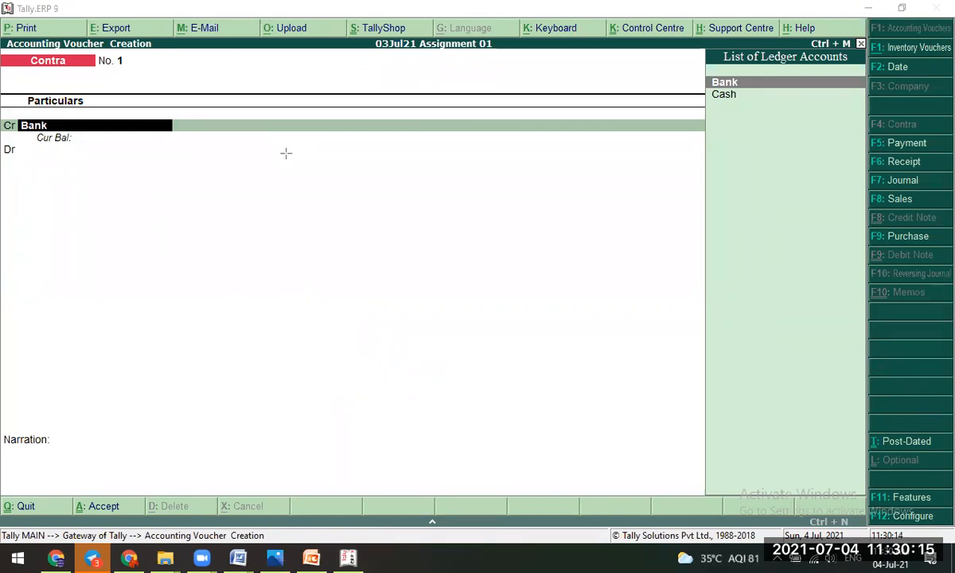
- Switch to the Batch Training File in Word and review the Contra (F4) notes
{"action": "mouse_move", "coordinate": [247, 557]}
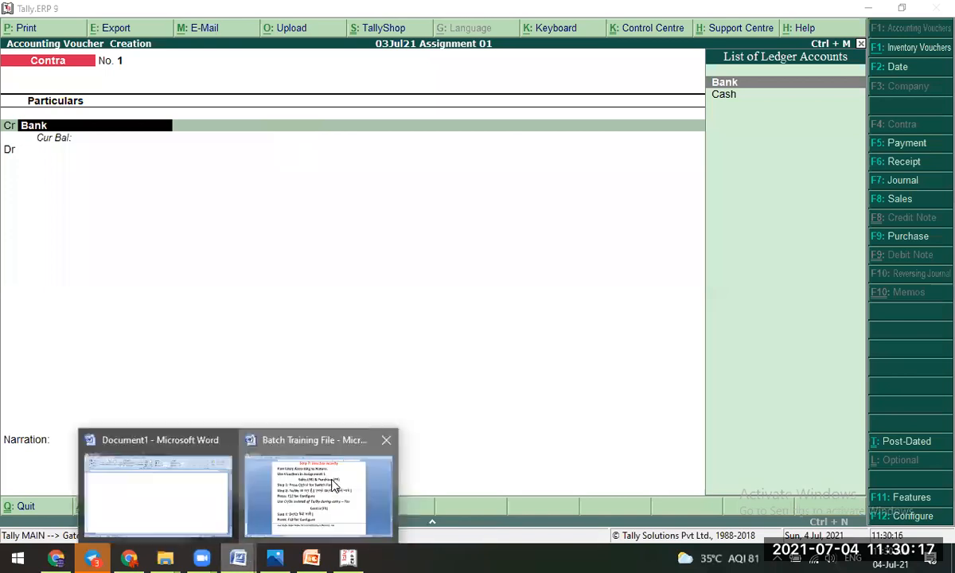
{"action": "left_click", "coordinate": [319, 489]}
{"action": "left_click", "coordinate": [617, 470]}
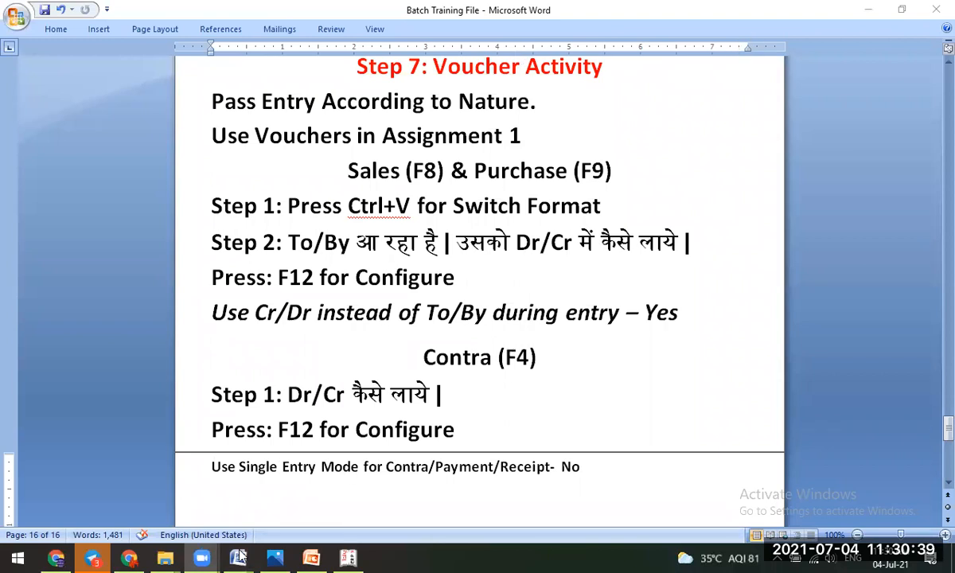
- Switch back to Tally.ERP 9 and quit the Contra voucher without saving, returning to the Gateway of Tally
{"action": "left_click", "coordinate": [350, 557]}
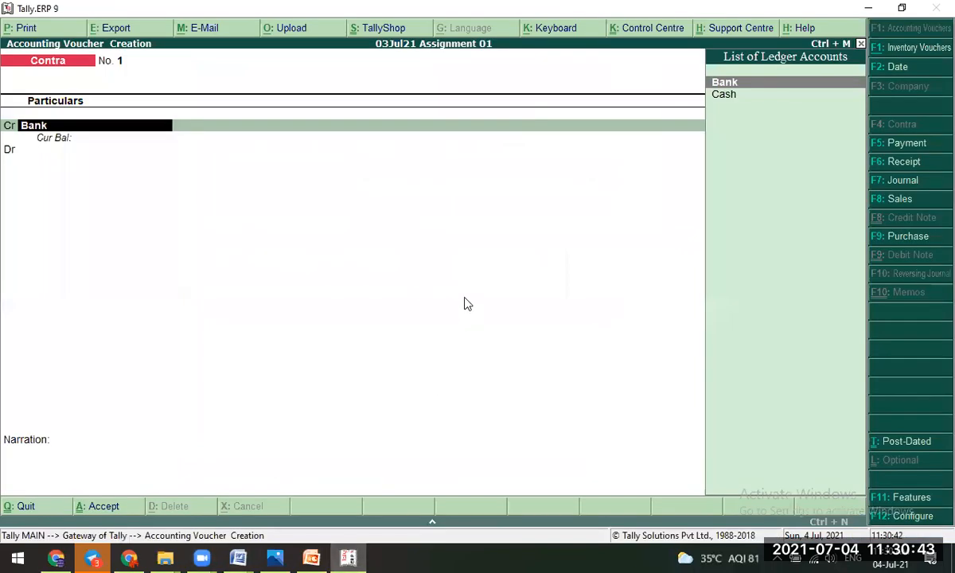
{"action": "key", "text": "Escape"}
{"action": "key", "text": "Escape"}
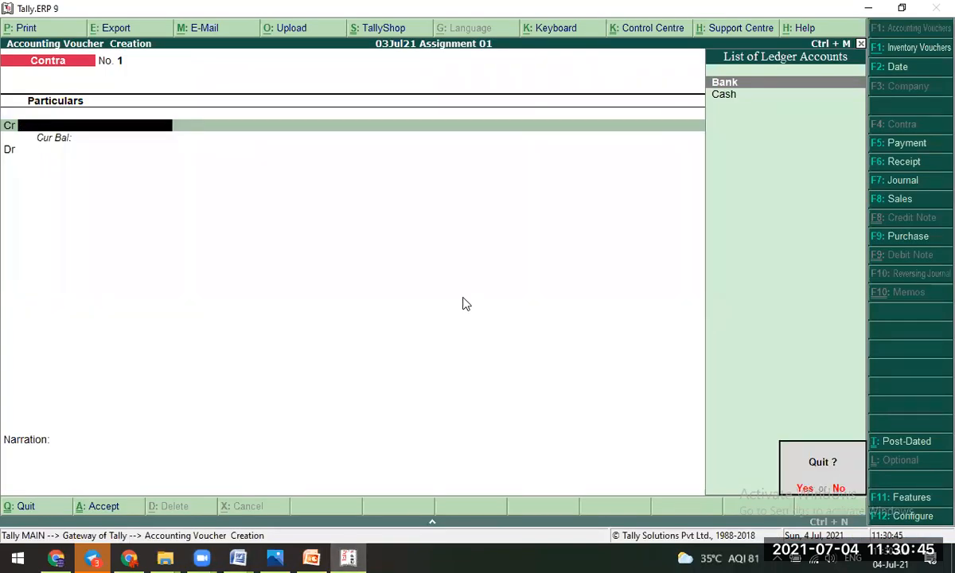
{"action": "key", "text": "y"}
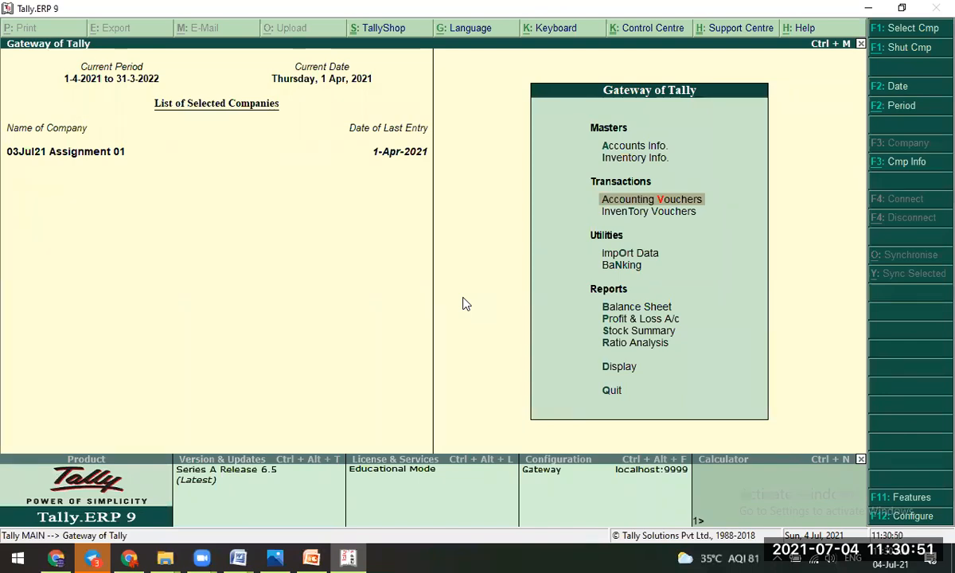
- Display the Day Book of the company from the Gateway of Tally
{"action": "key", "text": "Down"}
{"action": "key", "text": "Down"}
{"action": "key", "text": "Down"}
{"action": "key", "text": "Down"}
{"action": "key", "text": "Down"}
{"action": "key", "text": "Down"}
{"action": "key", "text": "Down"}
{"action": "key", "text": "Down"}
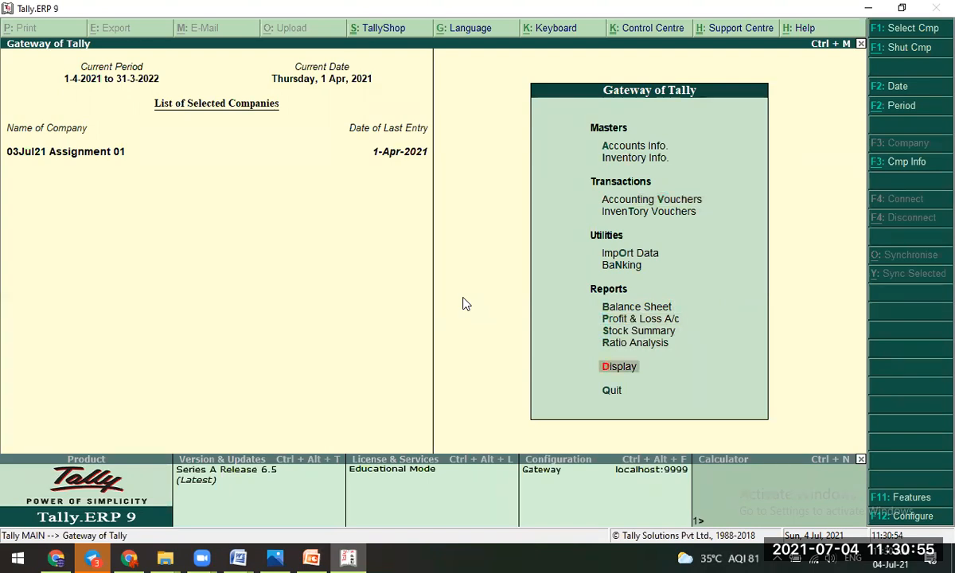
{"action": "key", "text": "Return"}
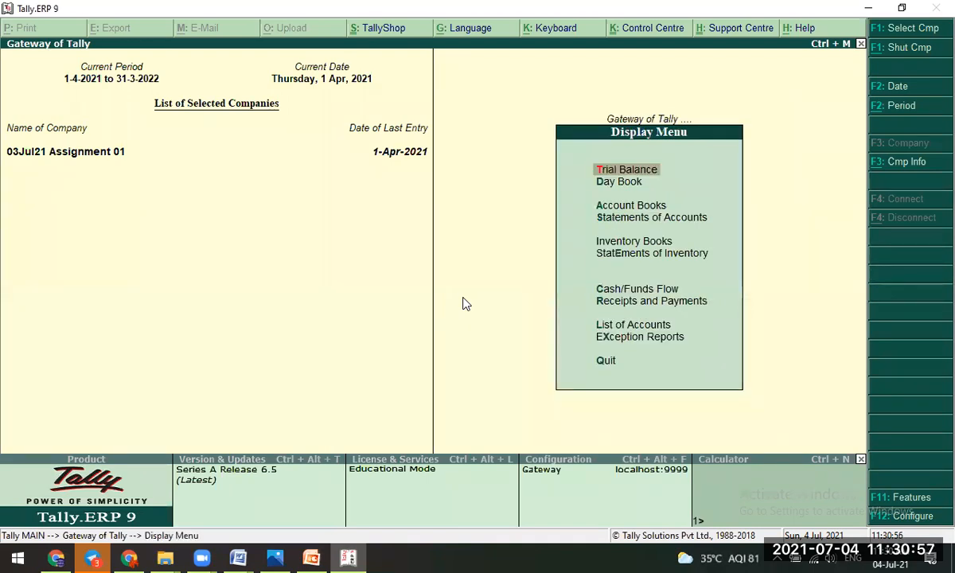
{"action": "key", "text": "Down"}
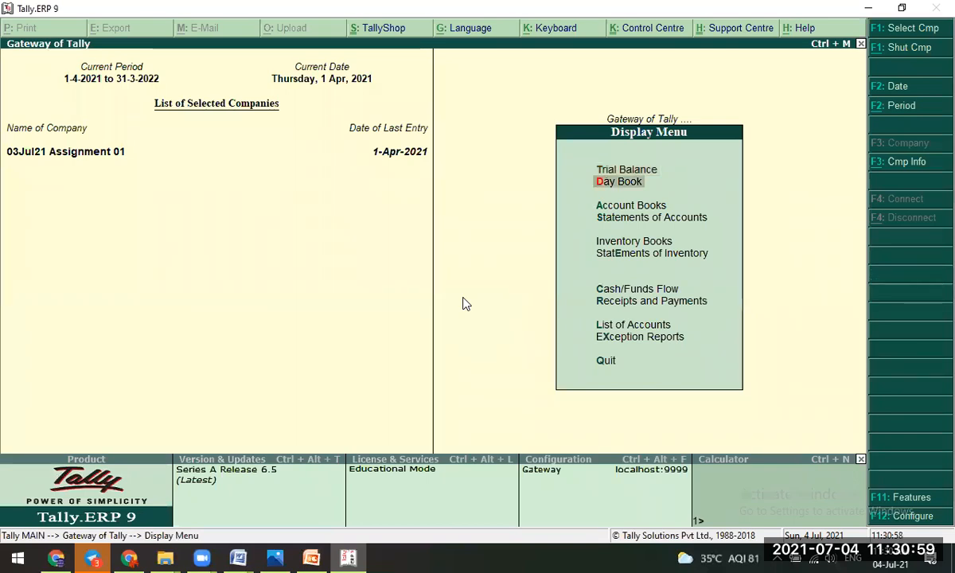
{"action": "key", "text": "Return"}
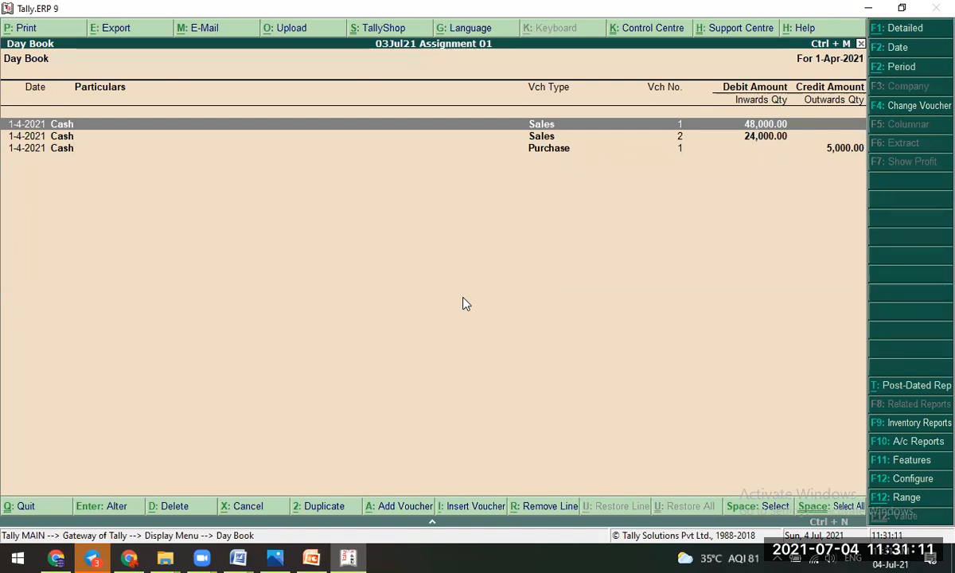
- Alter the Purchase voucher in the Day Book so its Cash credit and Purchase debit are 15,000, and save it
{"action": "key", "text": "Down"}
{"action": "key", "text": "Down"}
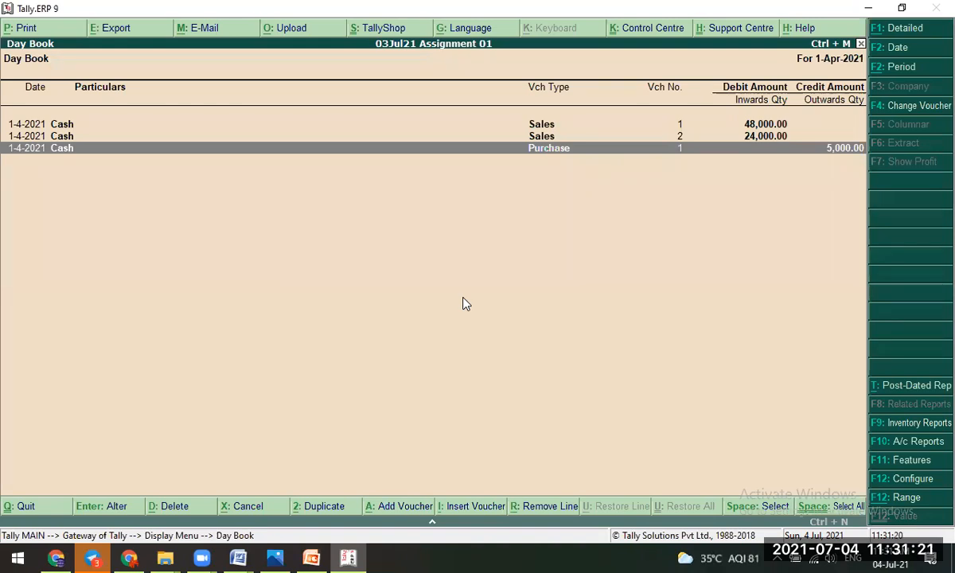
{"action": "key", "text": "Return"}
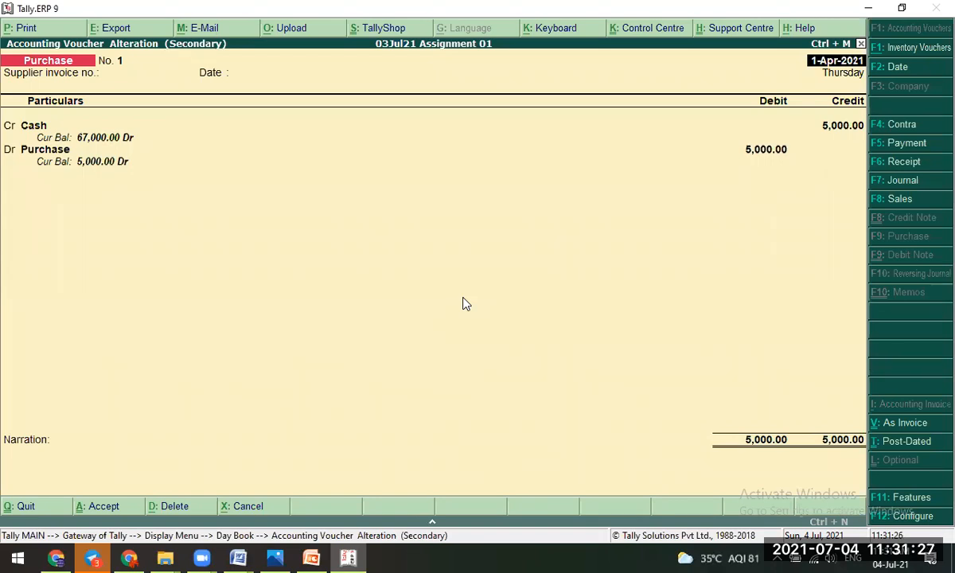
{"action": "key", "text": "Return"}
{"action": "key", "text": "Return"}
{"action": "key", "text": "Return"}
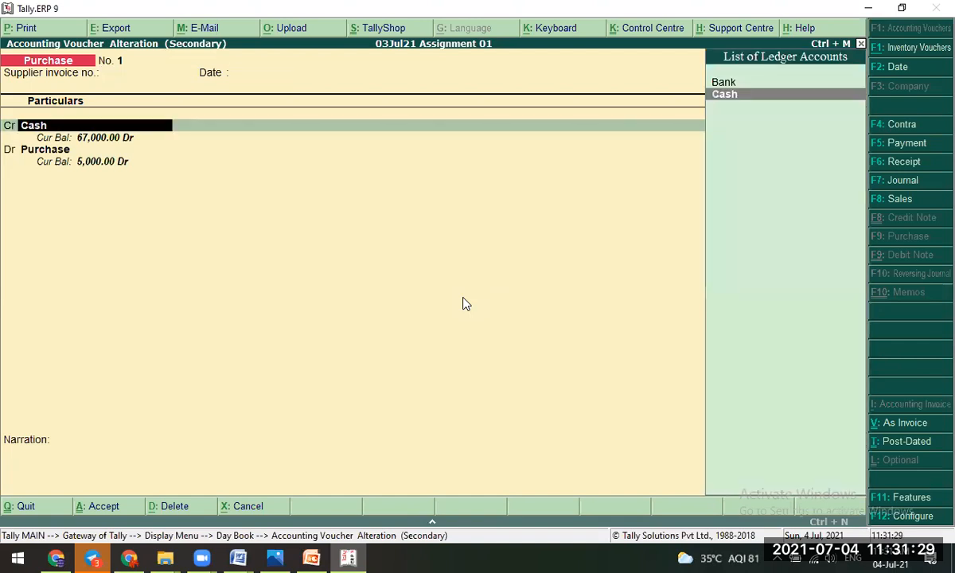
{"action": "key", "text": "Return"}
{"action": "key", "text": "Return"}
{"action": "key", "text": "Return"}
{"action": "key", "text": "Return"}
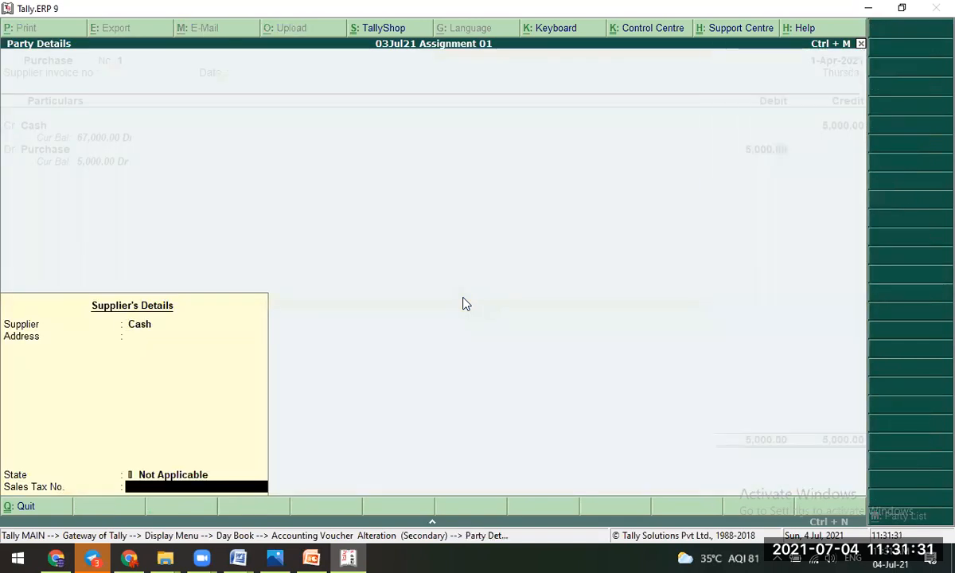
{"action": "key", "text": "Return"}
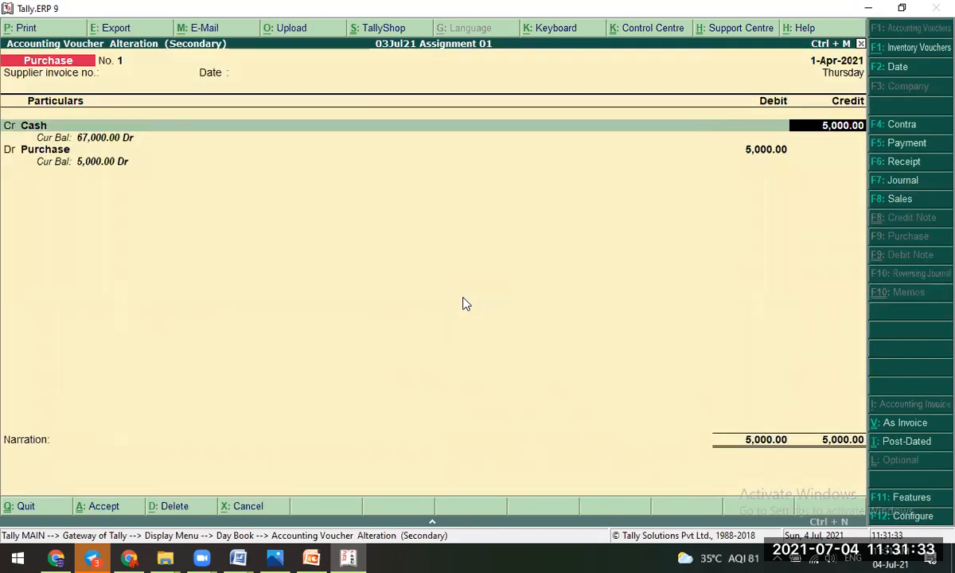
{"action": "type", "text": "15,0"}
{"action": "type", "text": "00"}
{"action": "key", "text": "Return"}
{"action": "key", "text": "Return"}
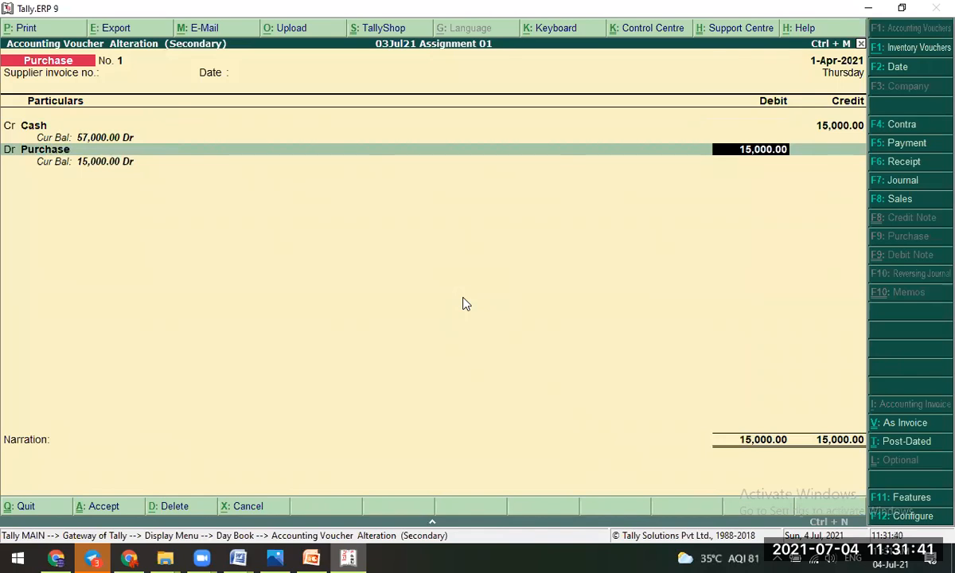
{"action": "key", "text": "Return"}
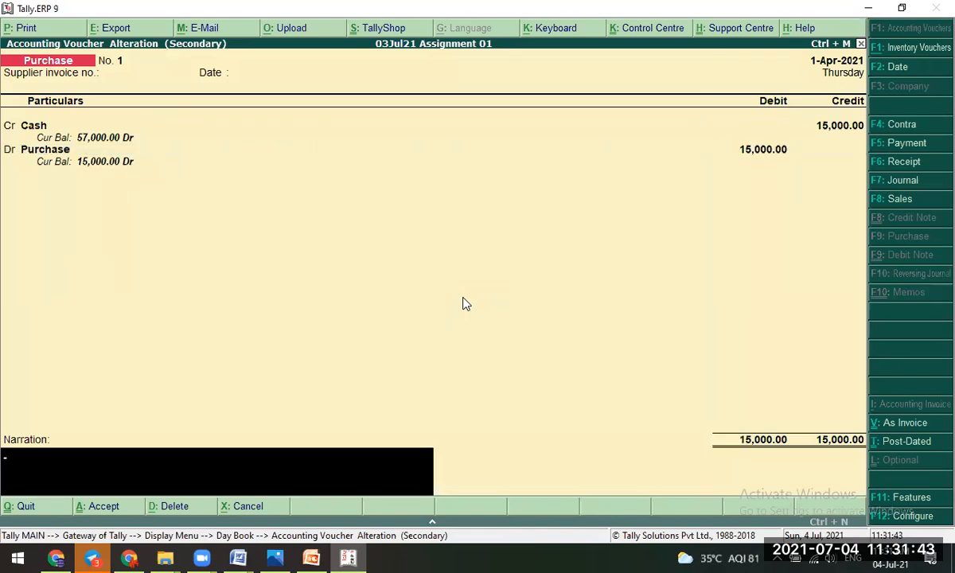
{"action": "key", "text": "Return"}
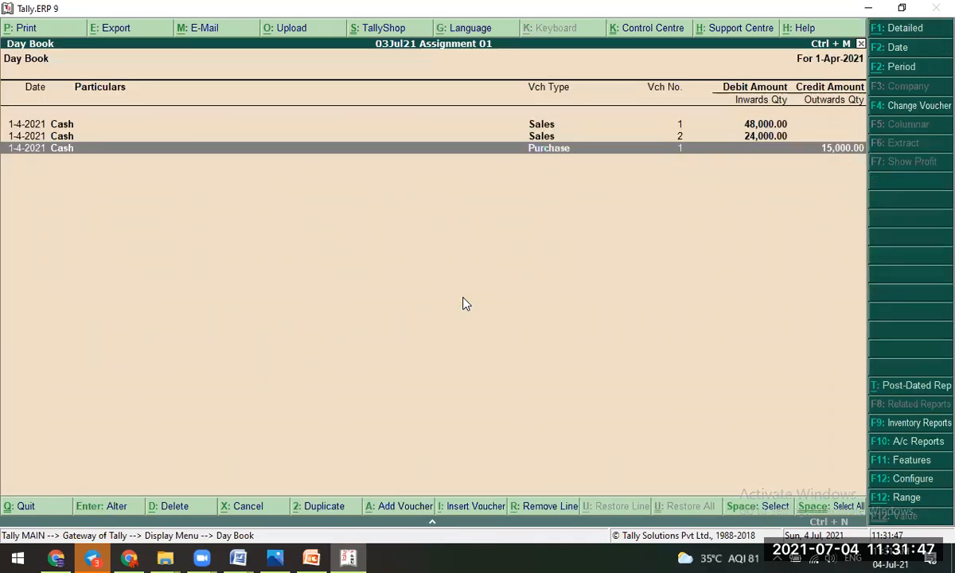
- Alter the Purchase voucher in the Day Book so its Cash credit and Purchase debit are 5,000, and save it
{"action": "key", "text": "Return"}
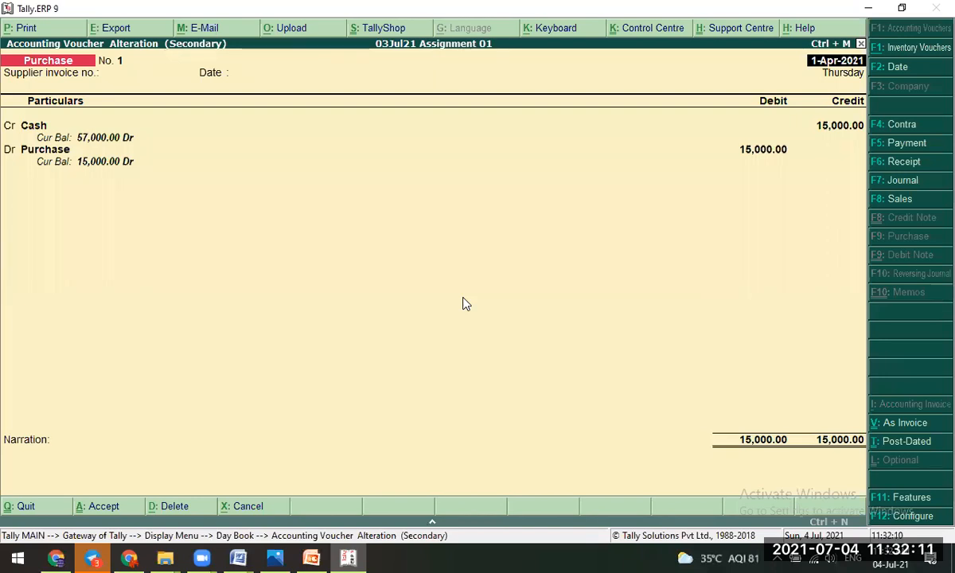
{"action": "key", "text": "Return"}
{"action": "key", "text": "Return"}
{"action": "key", "text": "Return"}
{"action": "key", "text": "Return"}
{"action": "key", "text": "Return"}
{"action": "key", "text": "Return"}
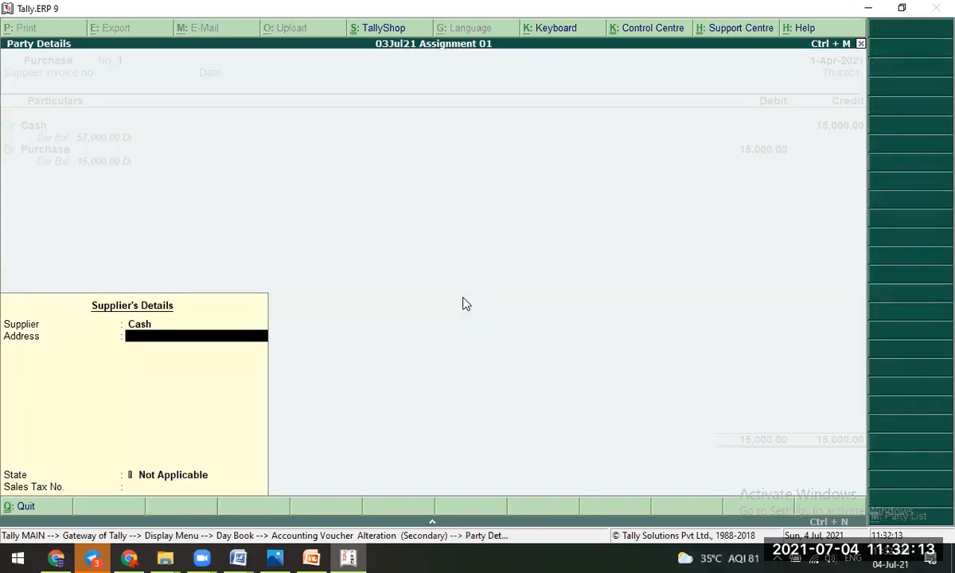
{"action": "type", "text": "5000"}
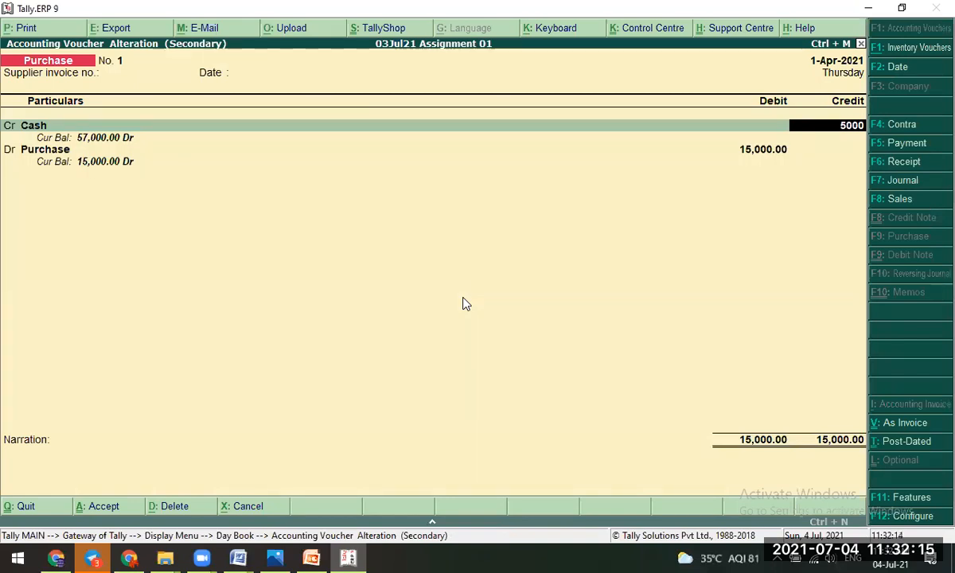
{"action": "key", "text": "Return"}
{"action": "key", "text": "Return"}
{"action": "key", "text": "Return"}
{"action": "key", "text": "Return"}
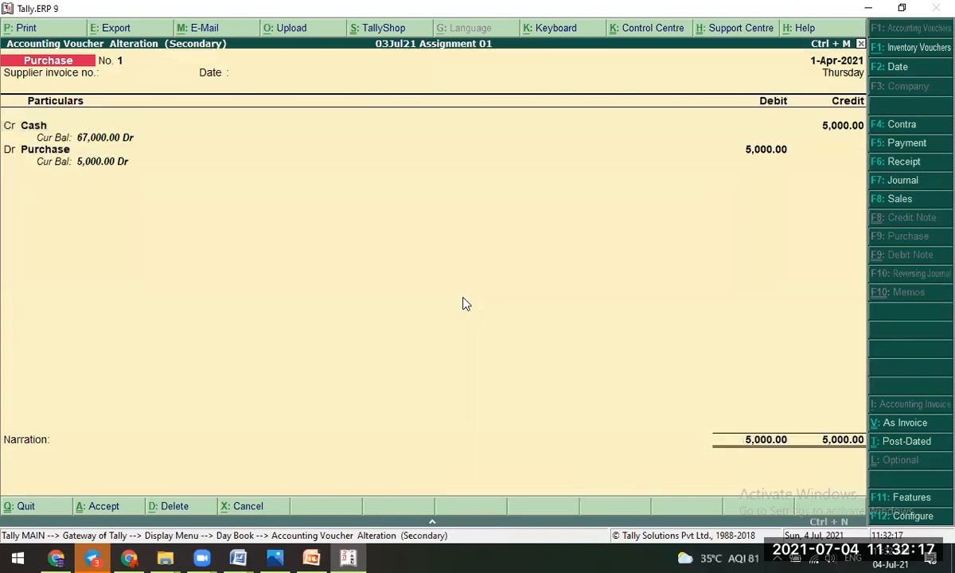
{"action": "key", "text": "Return"}
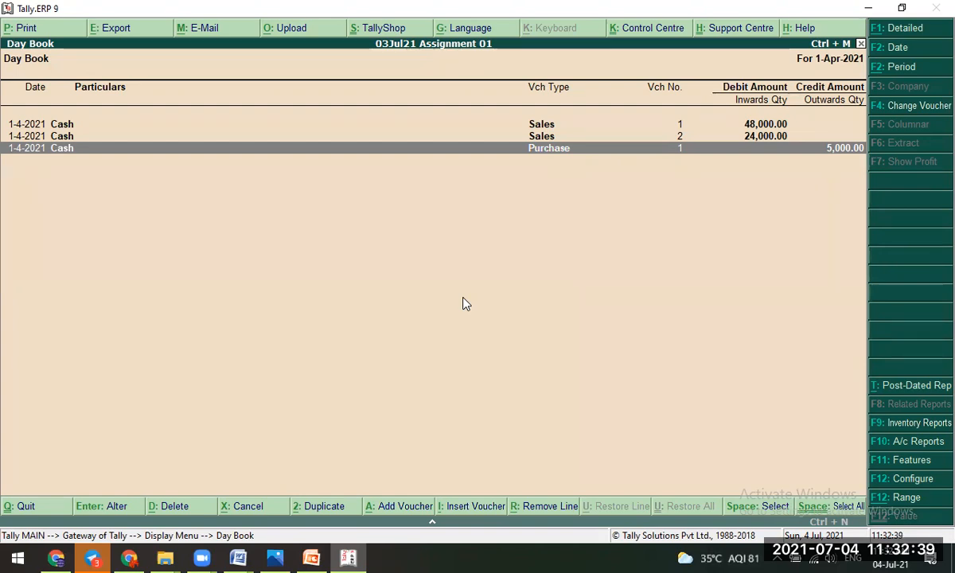
- Open the Purchase voucher from the Day Book for alteration and annotate the screen above its entries with the text "Delete= Alt+D"
{"action": "key", "text": "Return"}
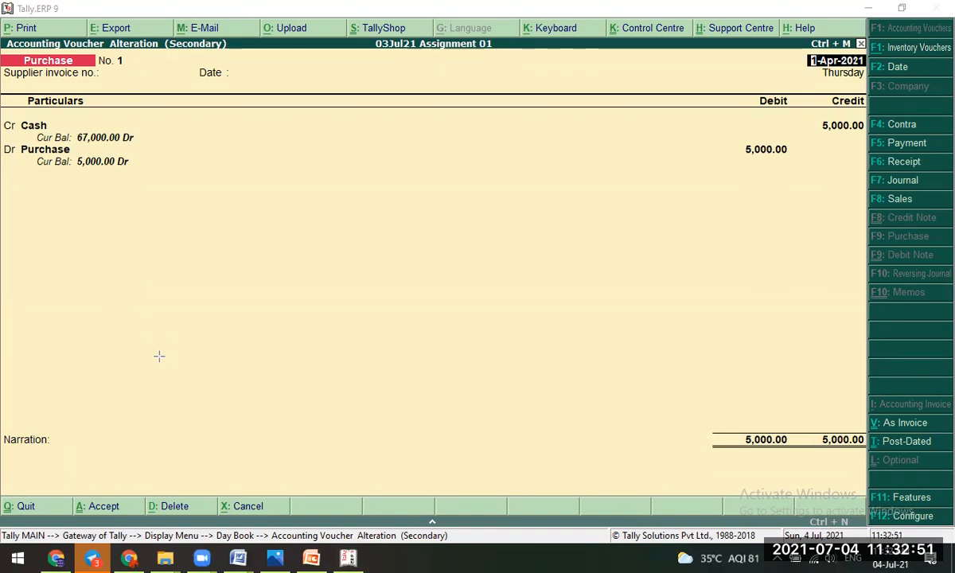
{"action": "mouse_move", "coordinate": [159, 356]}
{"action": "left_mouse_down"}
{"action": "mouse_move", "coordinate": [153, 81]}
{"action": "mouse_move", "coordinate": [131, 49]}
{"action": "left_mouse_up"}
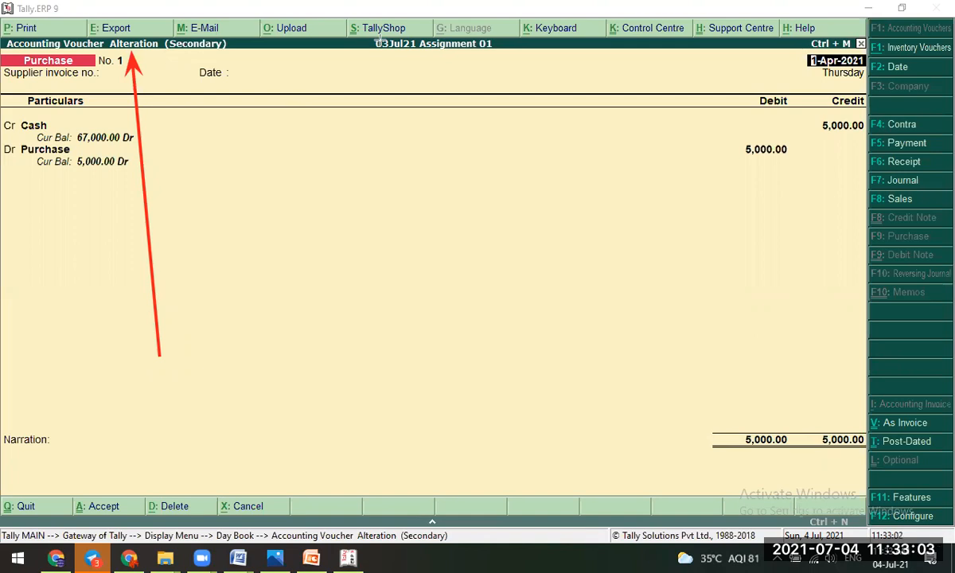
{"action": "left_click", "coordinate": [652, 46]}
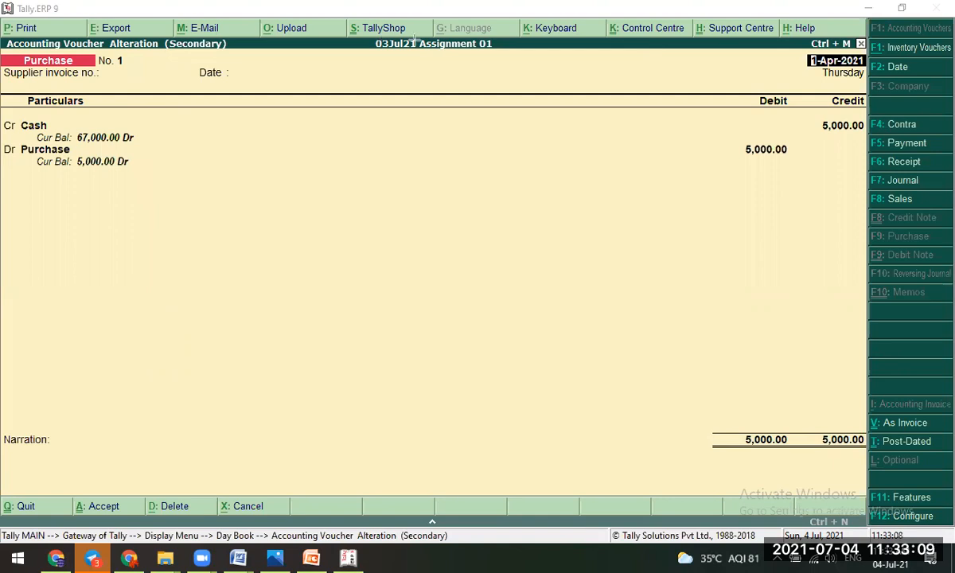
{"action": "left_click", "coordinate": [331, 75]}
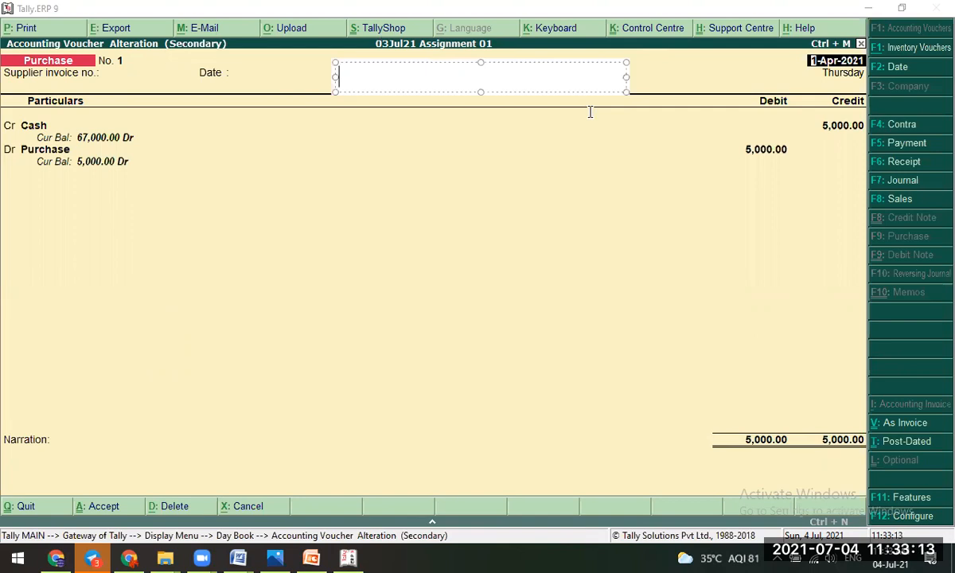
{"action": "type", "text": "Delete= Alt+D"}
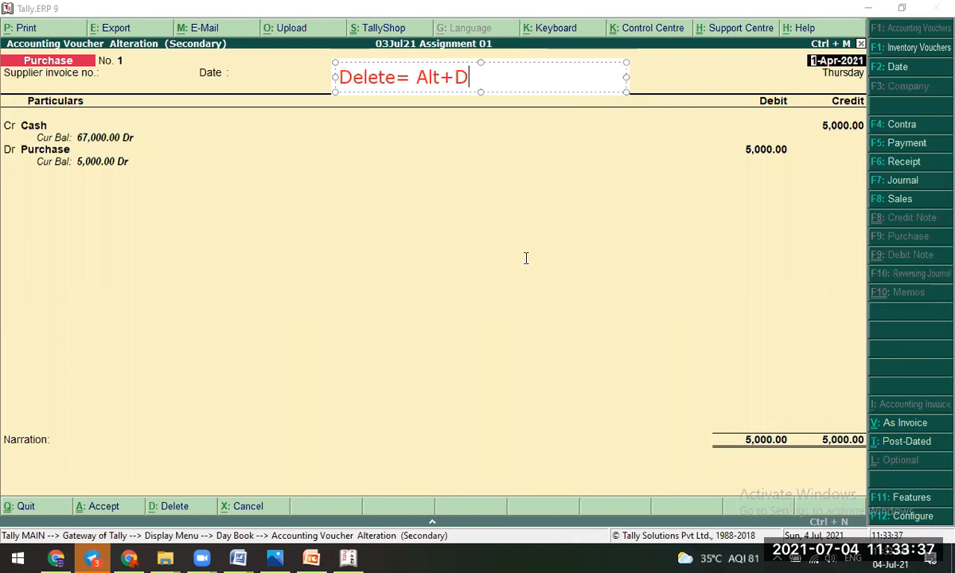
{"action": "left_click", "coordinate": [220, 179]}
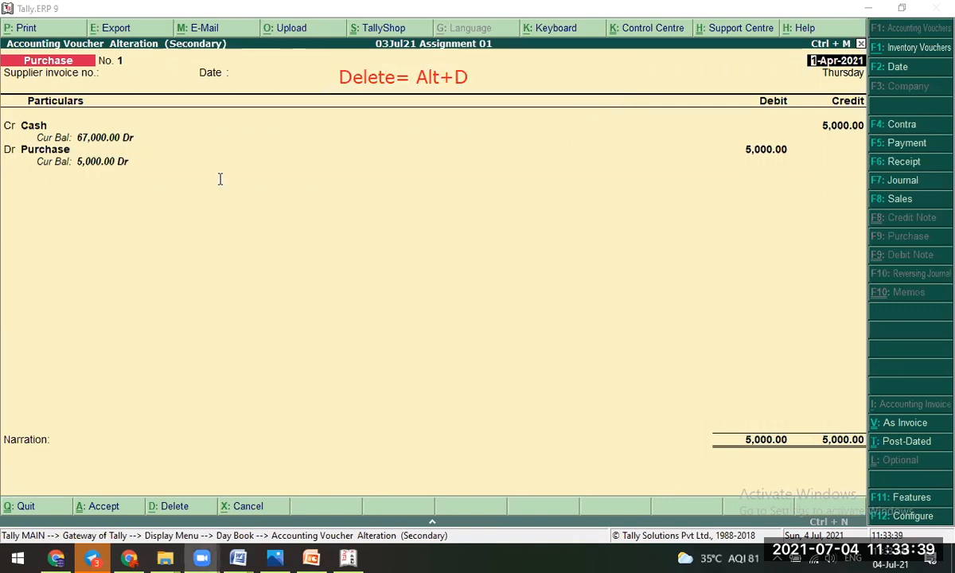
- Delete the opened Purchase voucher from the Day Book and confirm the deletion
{"action": "left_click", "coordinate": [378, 209]}
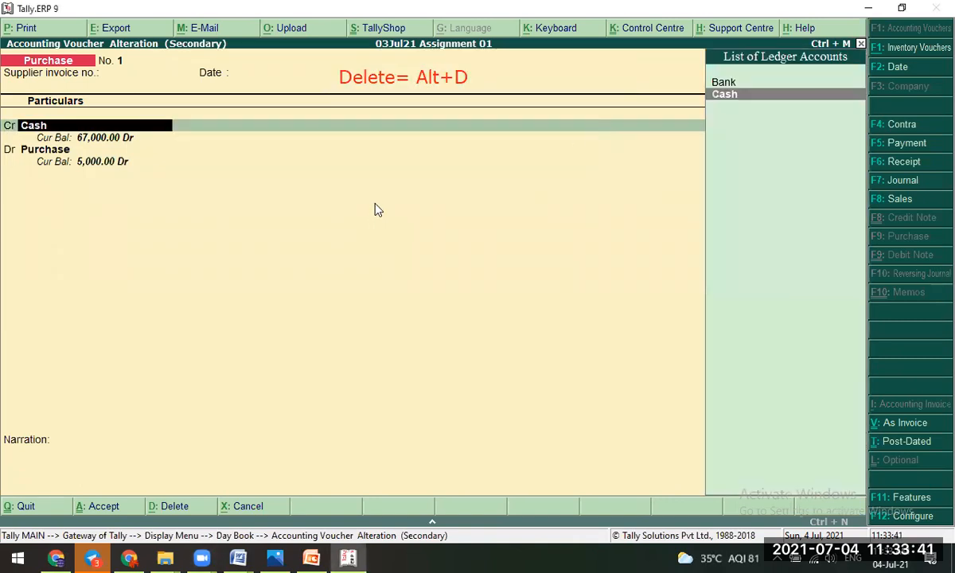
{"action": "key", "text": "alt+d"}
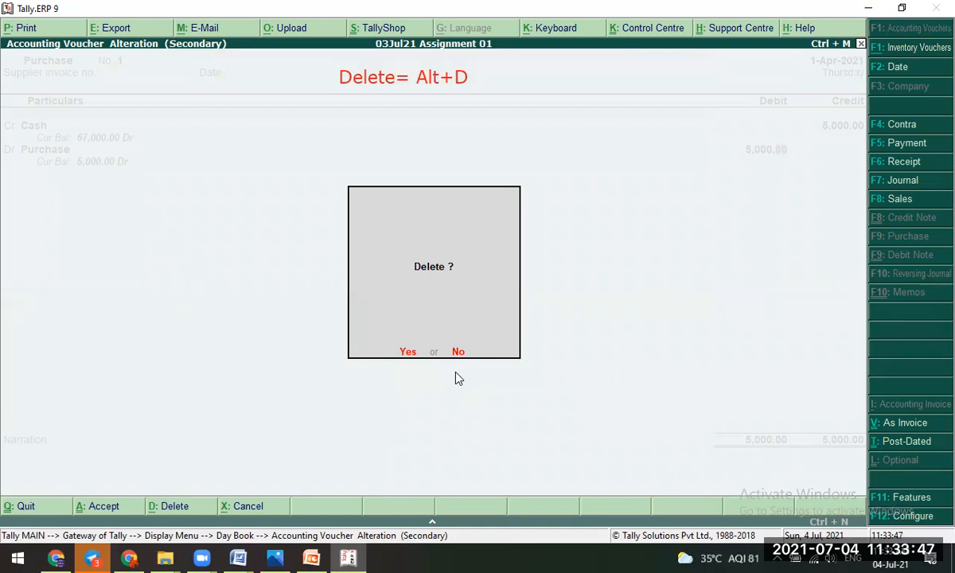
{"action": "key", "text": "y"}
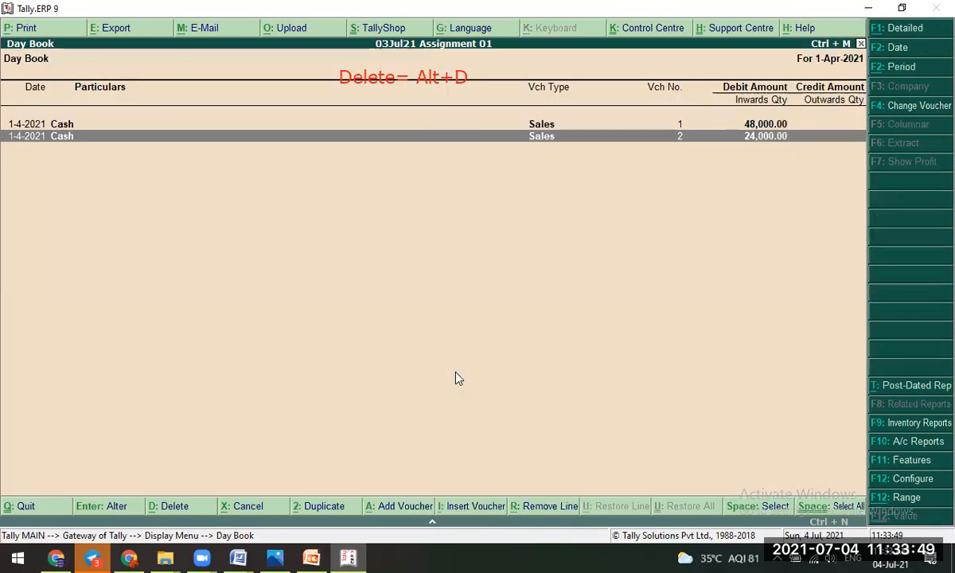